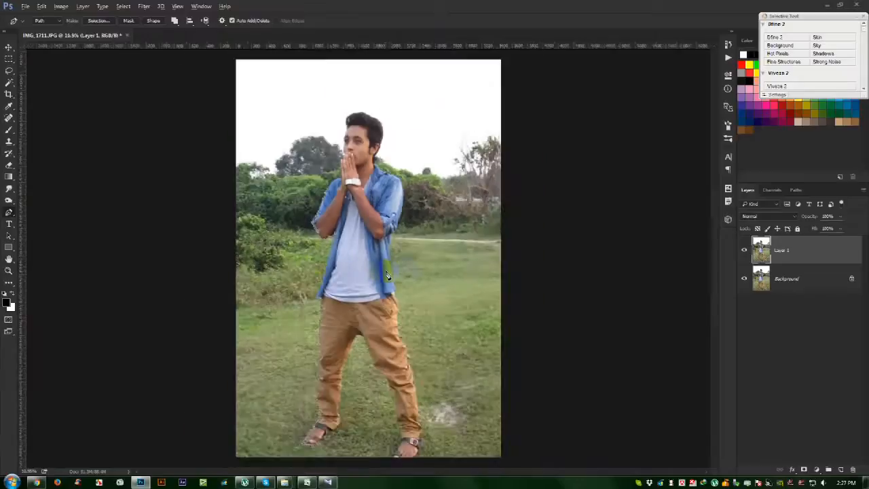
pyautogui.scroll(-1, 414, 276)
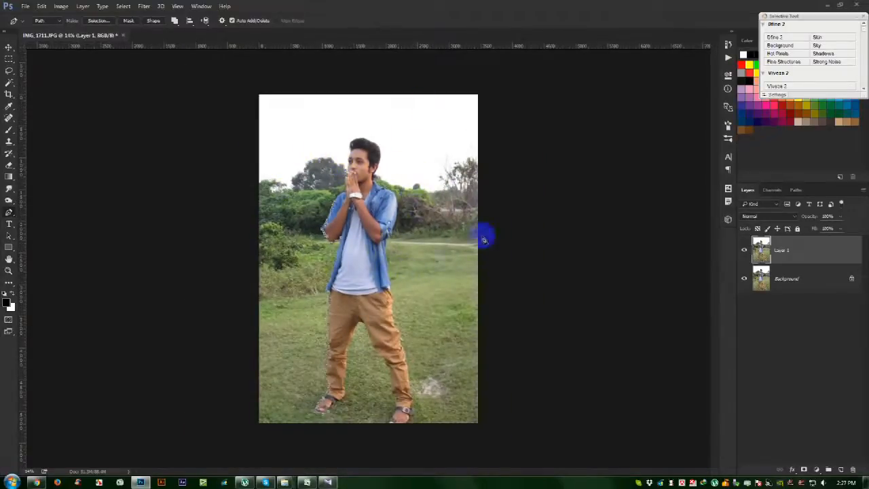
pyautogui.scroll(2, 338, 190)
pyautogui.click(798, 283)
pyautogui.click(797, 251)
pyautogui.click(797, 275)
pyautogui.click(793, 262)
pyautogui.click(791, 282)
pyautogui.click(787, 259)
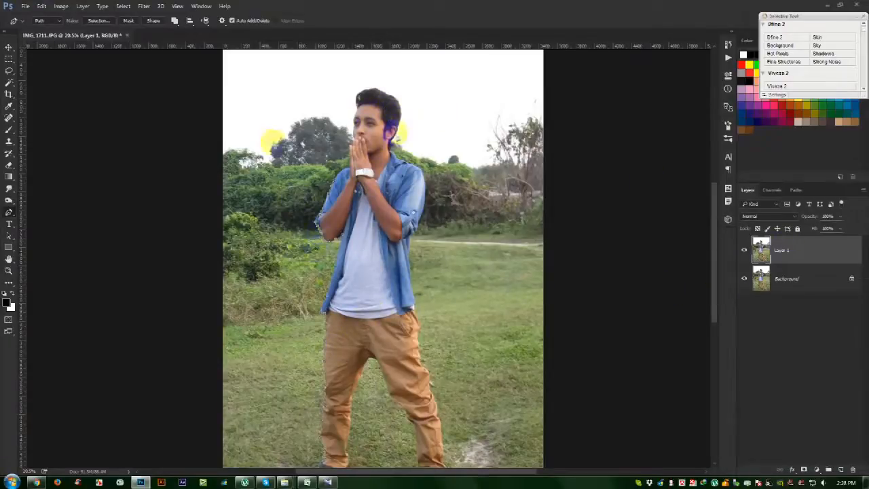
# - Trace the man's whole outline with a closed Pen tool path, following the hands, hair, clothes and sandals
pyautogui.scroll(11, 340, 155)
pyautogui.scroll(6, 382, 192)
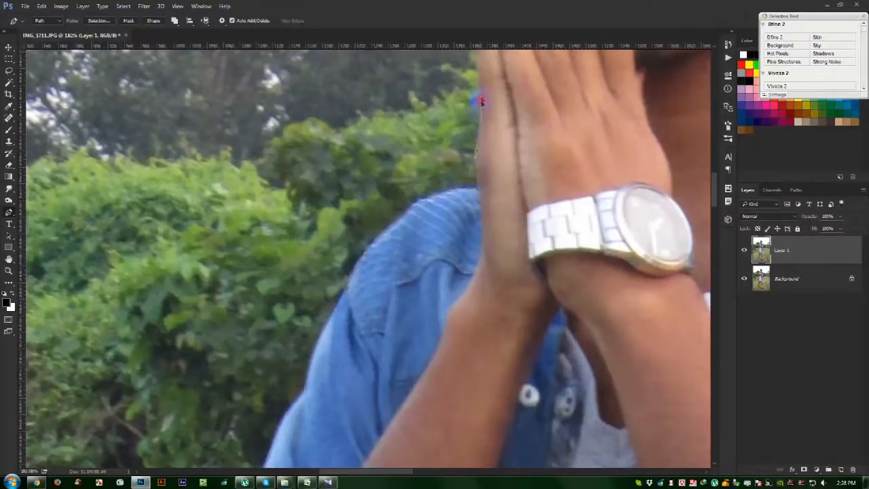
pyautogui.moveTo(486, 100); pyautogui.dragTo(467, 273)
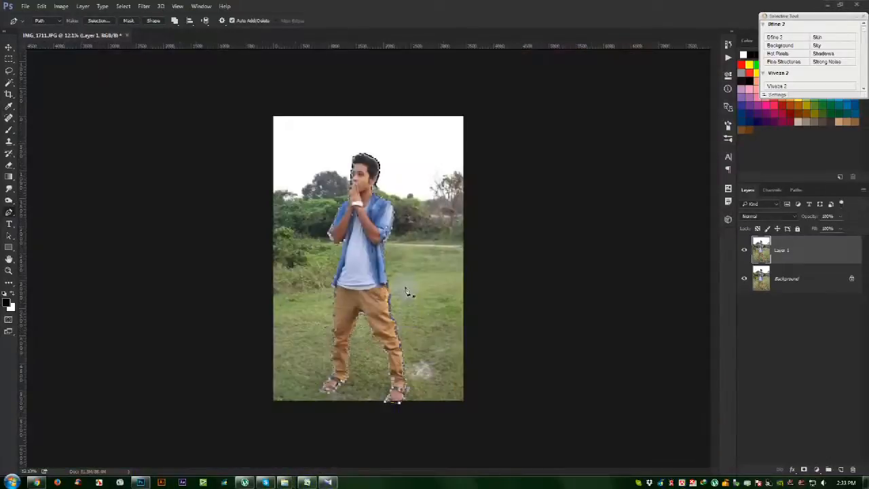
# - Make a selection from the path around the man
pyautogui.hotkey('ctrl', 'Return')
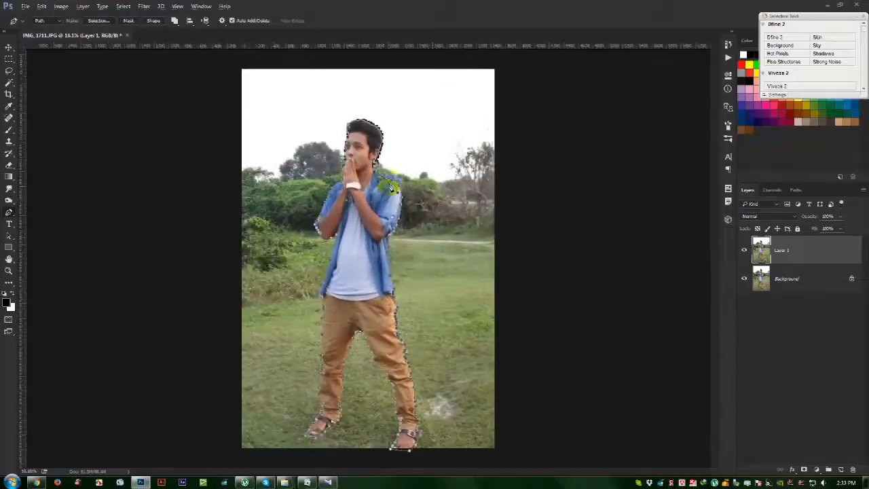
pyautogui.rightClick(431, 154)
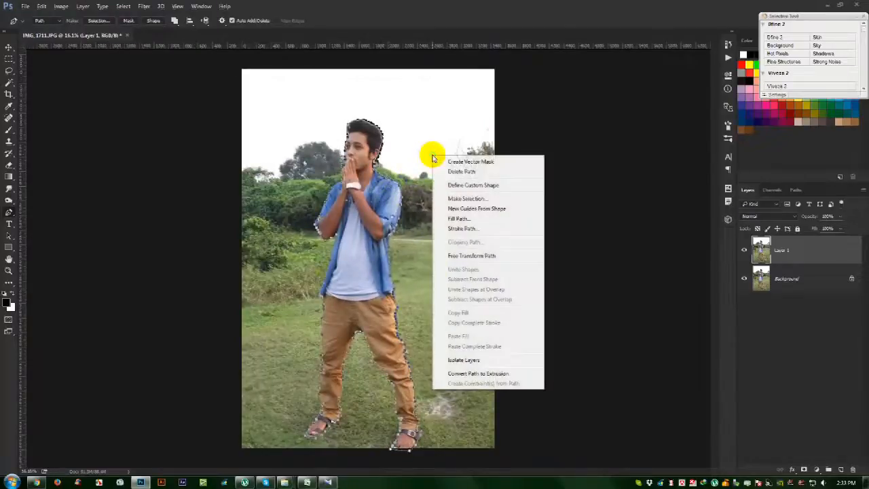
pyautogui.click(462, 199)
pyautogui.click(485, 141)
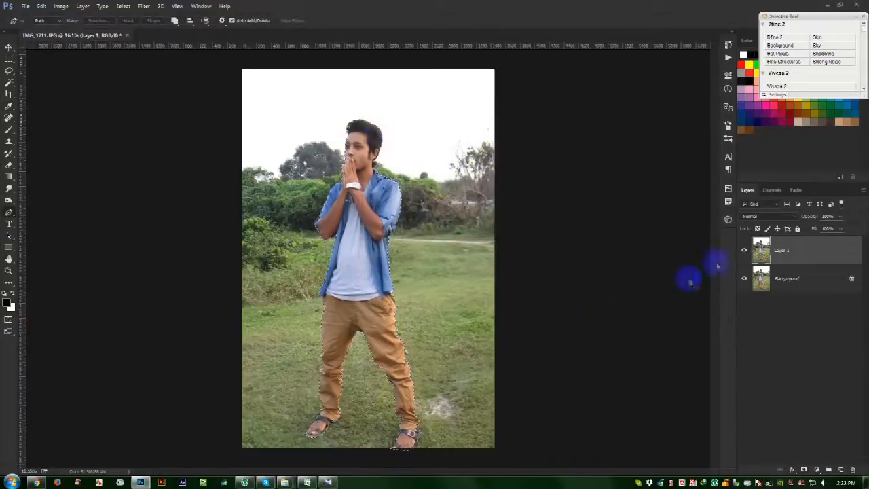
# - Hide the Background layer and add a layer mask to Layer 1 from the selection of the man
pyautogui.click(743, 279)
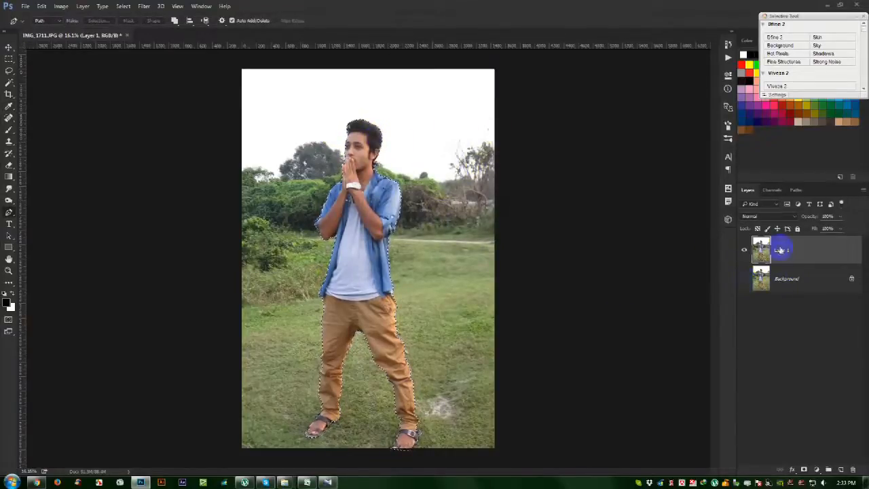
pyautogui.click(804, 469)
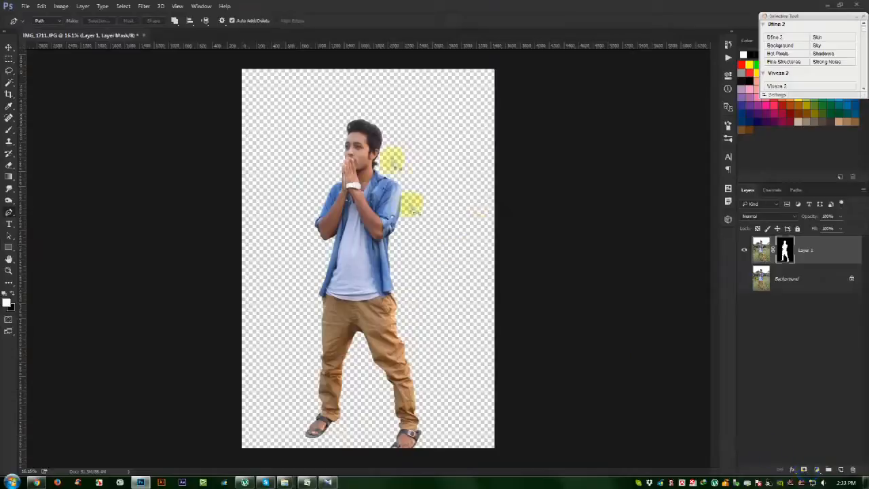
pyautogui.scroll(8, 349, 82)
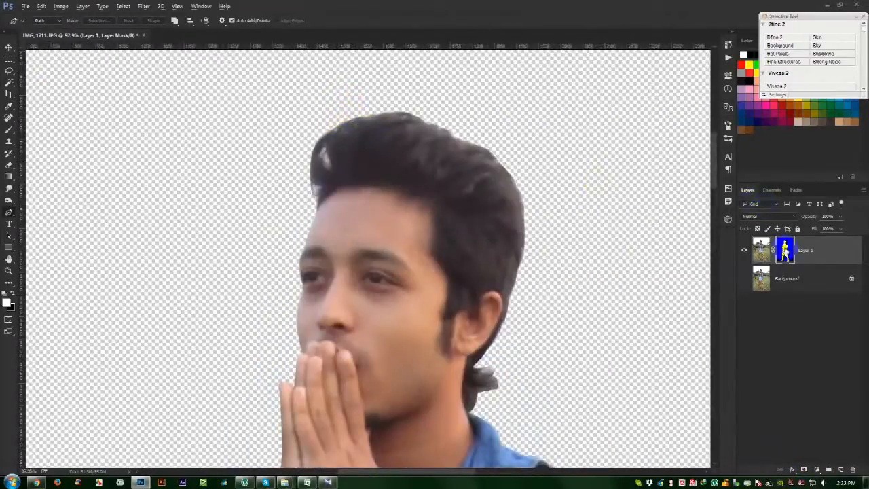
pyautogui.rightClick(784, 265)
pyautogui.click(777, 329)
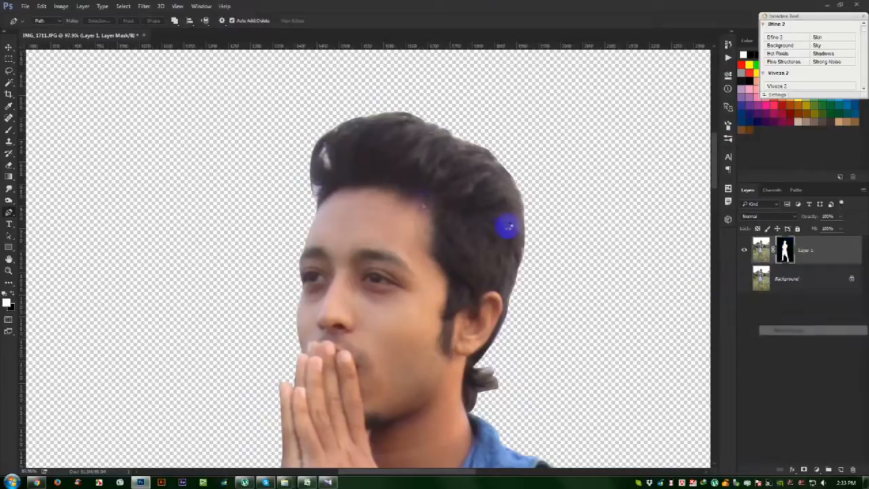
pyautogui.moveTo(313, 199)
pyautogui.mouseDown()
pyautogui.moveTo(311, 144)
pyautogui.moveTo(326, 160)
pyautogui.moveTo(320, 124)
pyautogui.moveTo(382, 106)
pyautogui.moveTo(363, 114)
pyautogui.moveTo(399, 108)
pyautogui.moveTo(436, 129)
pyautogui.moveTo(456, 128)
pyautogui.moveTo(428, 110)
pyautogui.moveTo(410, 109)
pyautogui.moveTo(471, 134)
pyautogui.moveTo(462, 134)
pyautogui.moveTo(516, 172)
pyautogui.moveTo(507, 162)
pyautogui.moveTo(525, 189)
pyautogui.moveTo(527, 258)
pyautogui.moveTo(500, 340)
pyautogui.moveTo(474, 370)
pyautogui.moveTo(497, 360)
pyautogui.moveTo(492, 372)
pyautogui.moveTo(503, 386)
pyautogui.moveTo(482, 395)
pyautogui.mouseUp()
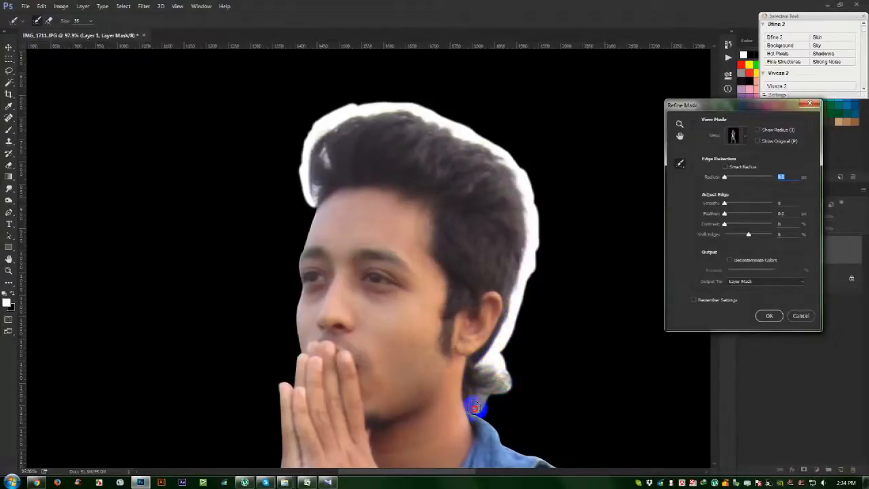
pyautogui.moveTo(472, 410); pyautogui.dragTo(477, 414)
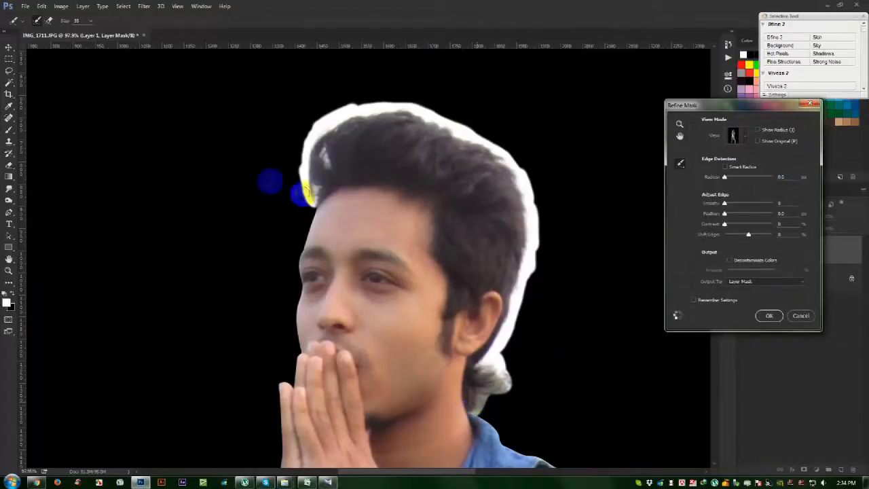
pyautogui.click(443, 183)
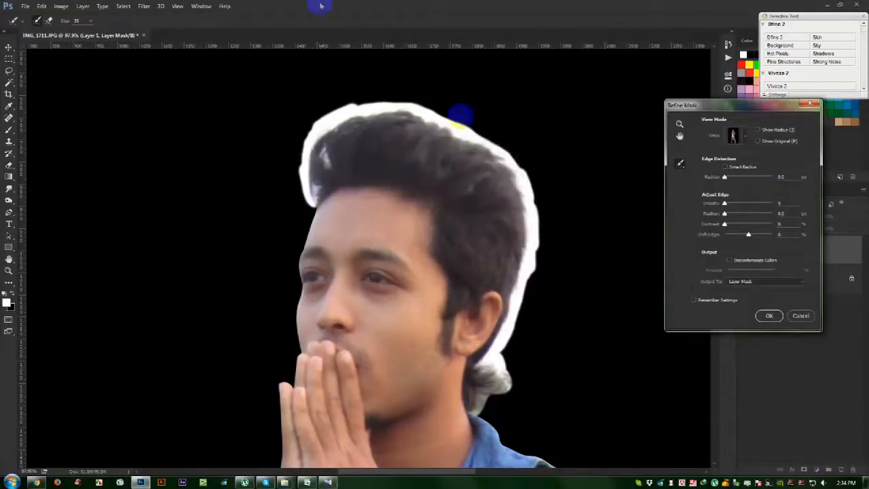
pyautogui.click(781, 317)
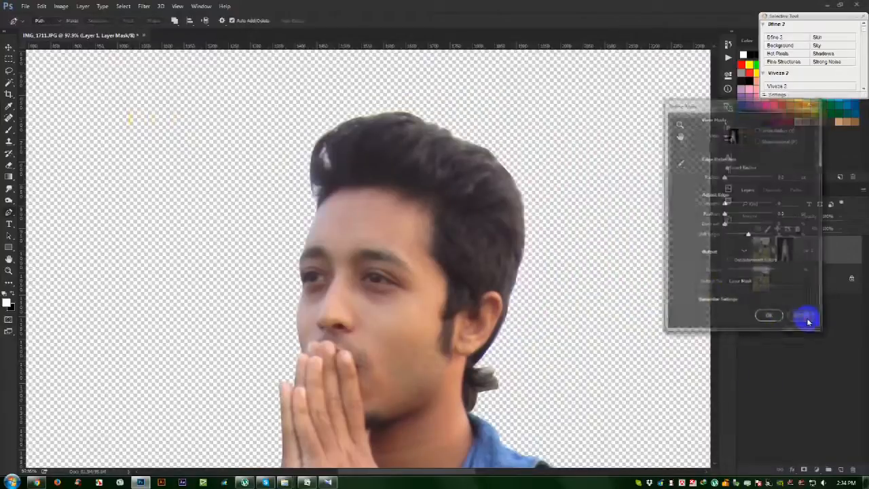
# - Save the document as a Photoshop PSD file named IMG_1711 with its layers kept
pyautogui.click(25, 6)
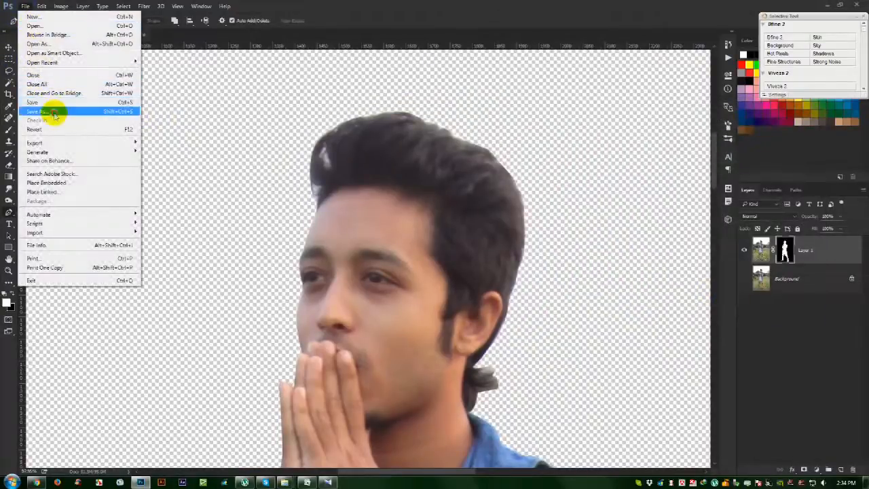
pyautogui.click(54, 111)
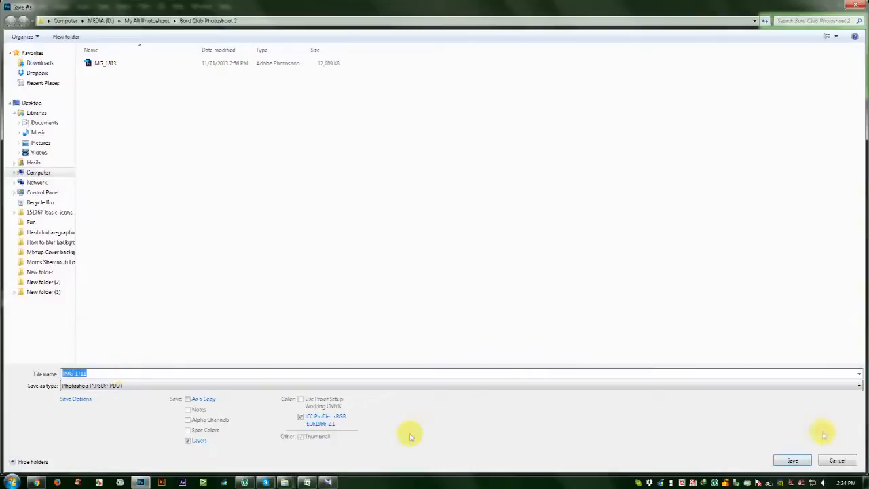
pyautogui.click(791, 461)
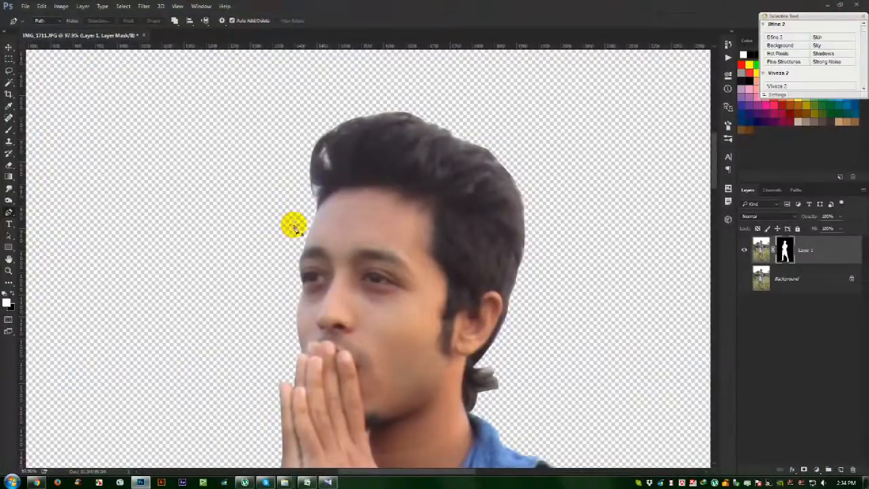
# - Resize the image to a height of 2500 pixels with proportions kept
pyautogui.click(68, 8)
pyautogui.click(78, 70)
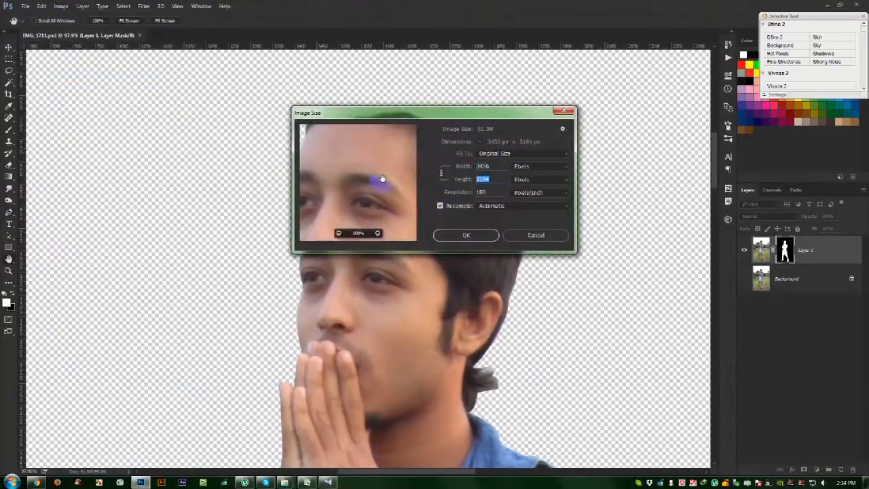
pyautogui.click(465, 235)
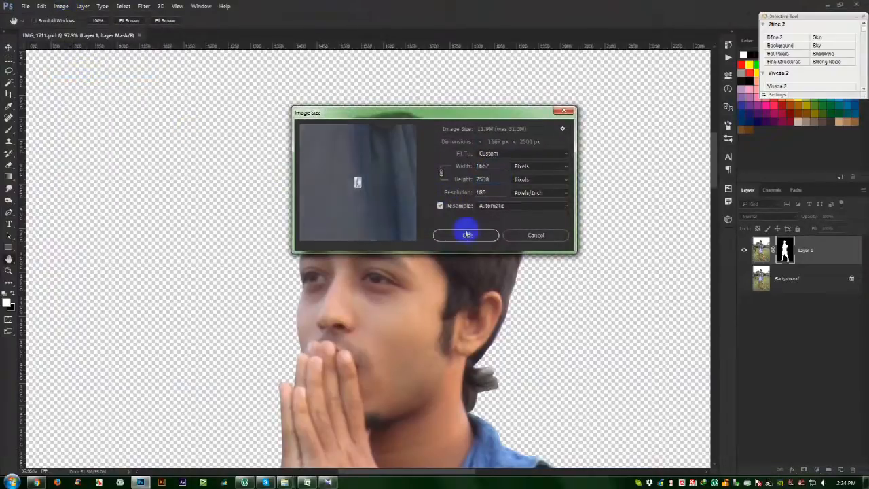
# - Refine Layer 1's mask by brushing along the hair edge from the nape to the forehead, with output to the layer mask
pyautogui.scroll(-8, 279, 202)
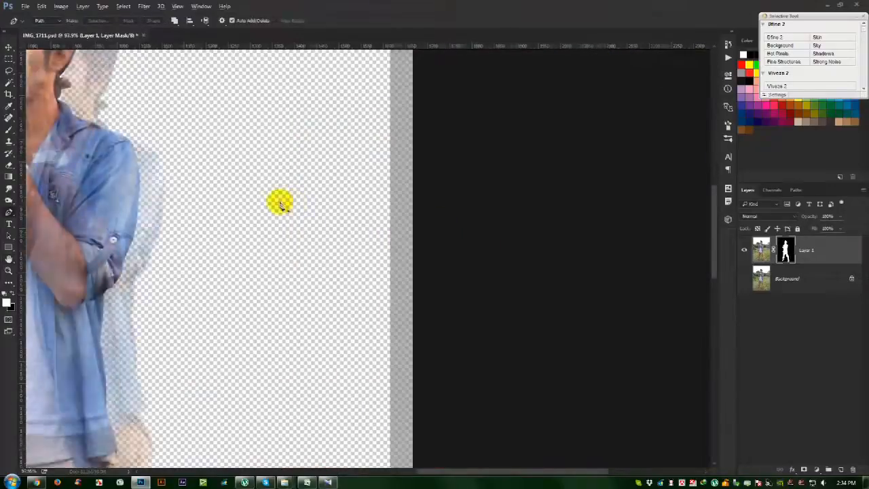
pyautogui.scroll(8, 360, 123)
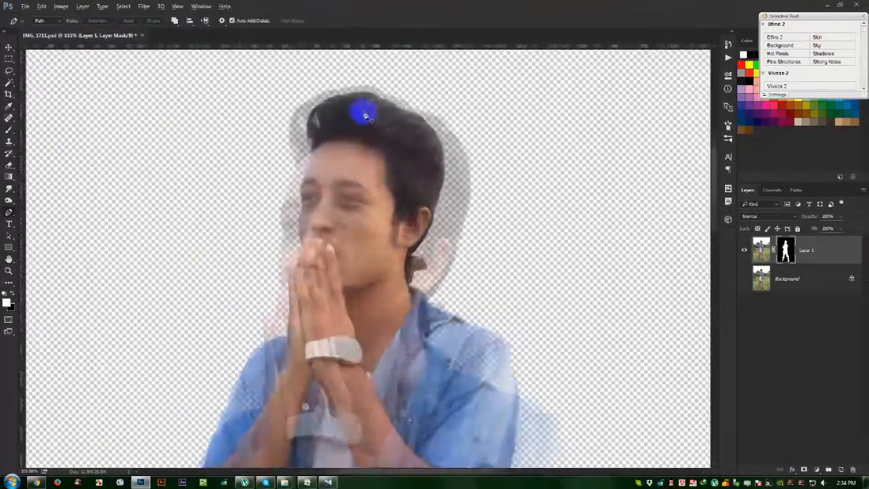
pyautogui.scroll(3, 365, 115)
pyautogui.rightClick(786, 250)
pyautogui.click(786, 330)
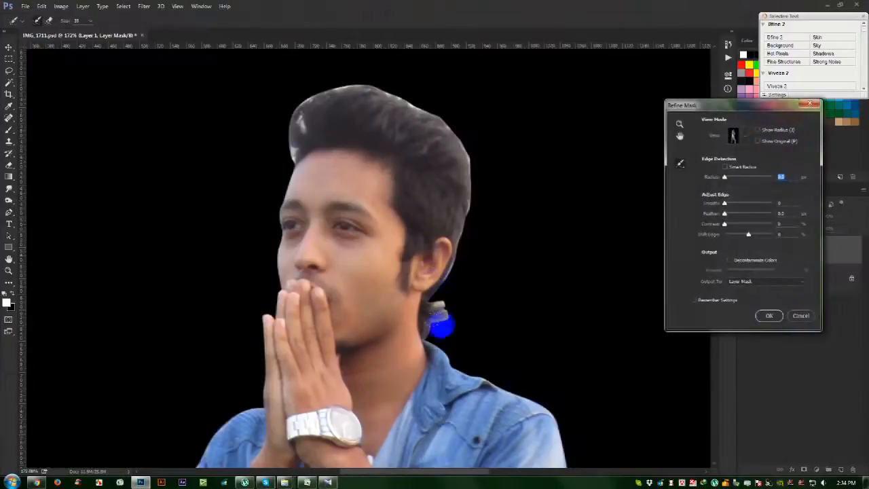
pyautogui.moveTo(436, 331)
pyautogui.mouseDown()
pyautogui.moveTo(433, 305)
pyautogui.moveTo(455, 267)
pyautogui.moveTo(473, 194)
pyautogui.moveTo(460, 128)
pyautogui.moveTo(388, 91)
pyautogui.moveTo(321, 85)
pyautogui.moveTo(291, 129)
pyautogui.moveTo(282, 164)
pyautogui.mouseUp()
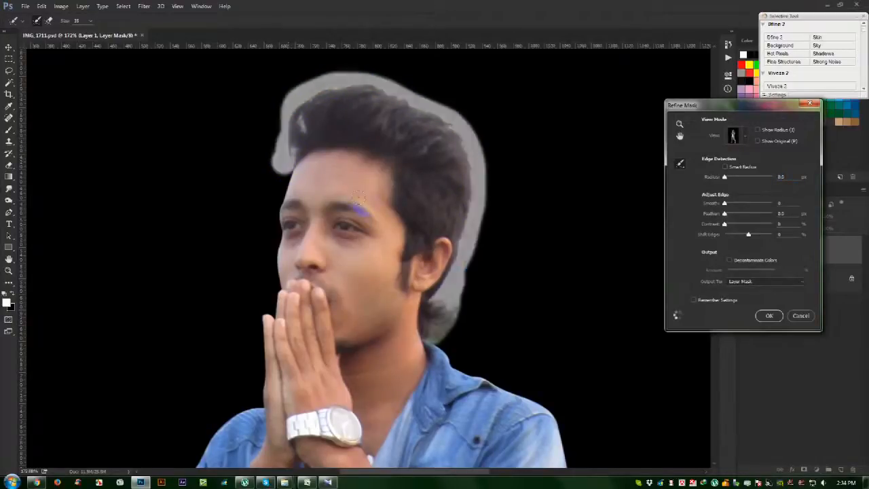
pyautogui.click(768, 315)
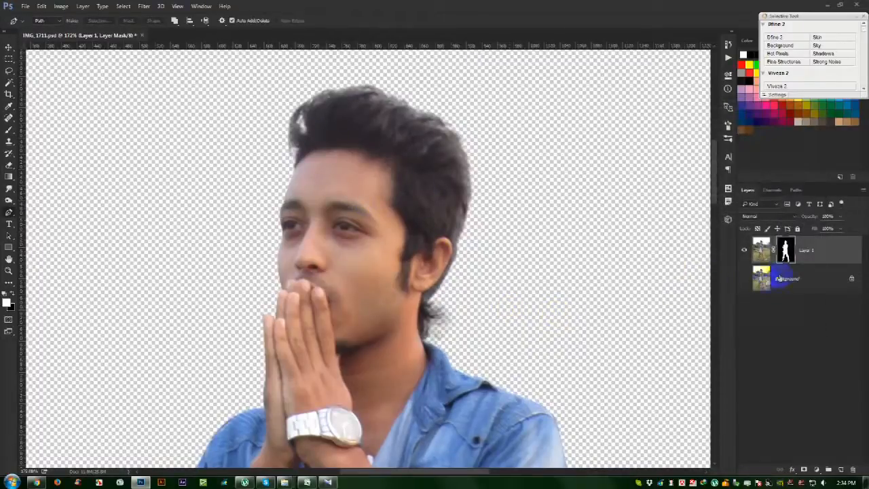
# - Make the Background layer visible again beneath the cut-out man
pyautogui.click(745, 278)
pyautogui.scroll(-12, 456, 291)
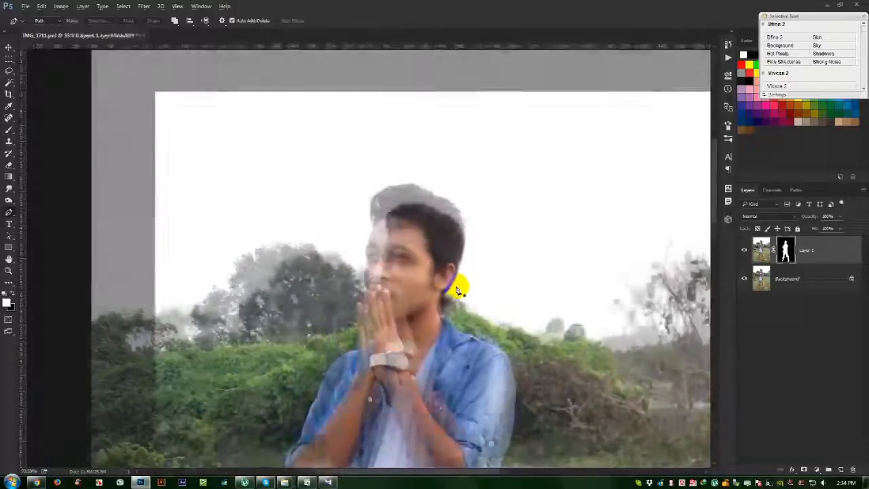
pyautogui.scroll(2, 459, 323)
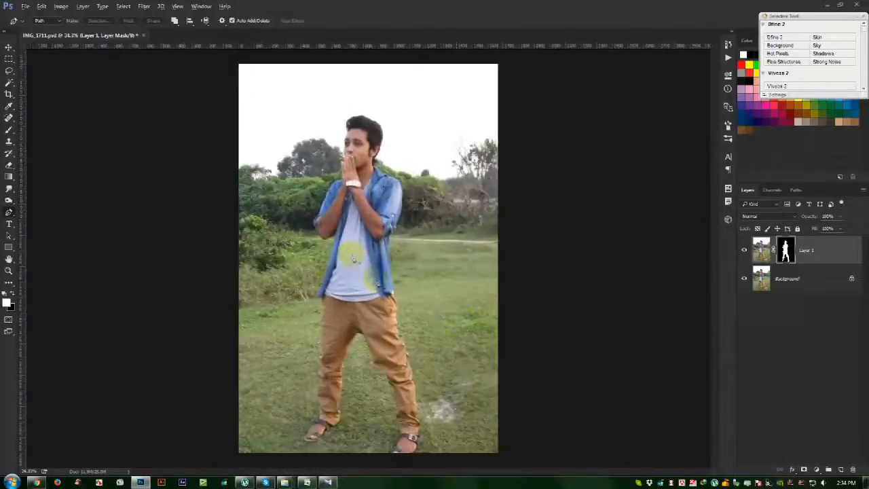
# - Toggle the Background layer's visibility and try shifting the Layer 1 cutout sideways to check that it is separate
pyautogui.click(743, 278)
pyautogui.click(744, 279)
pyautogui.click(10, 49)
pyautogui.moveTo(456, 245)
pyautogui.mouseDown()
pyautogui.moveTo(476, 245)
pyautogui.moveTo(460, 243)
pyautogui.mouseUp()
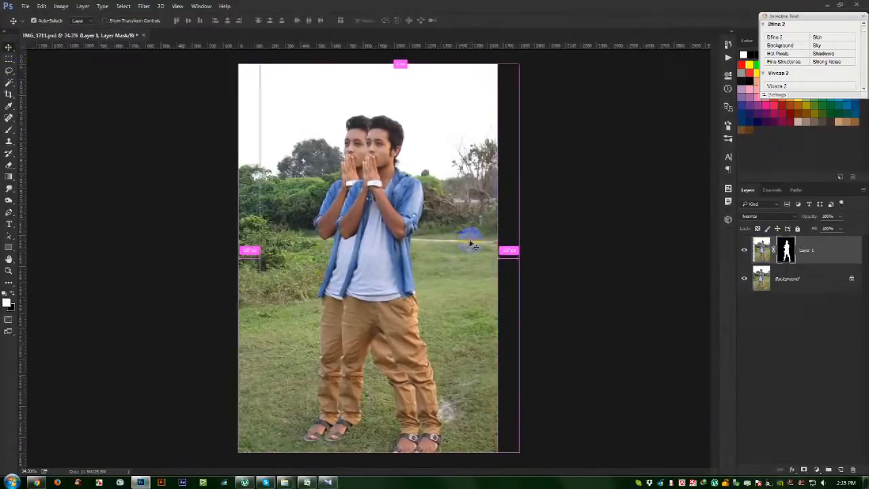
# - Start a Tilt-Shift blur from the Blur Gallery on the Background layer
pyautogui.click(808, 279)
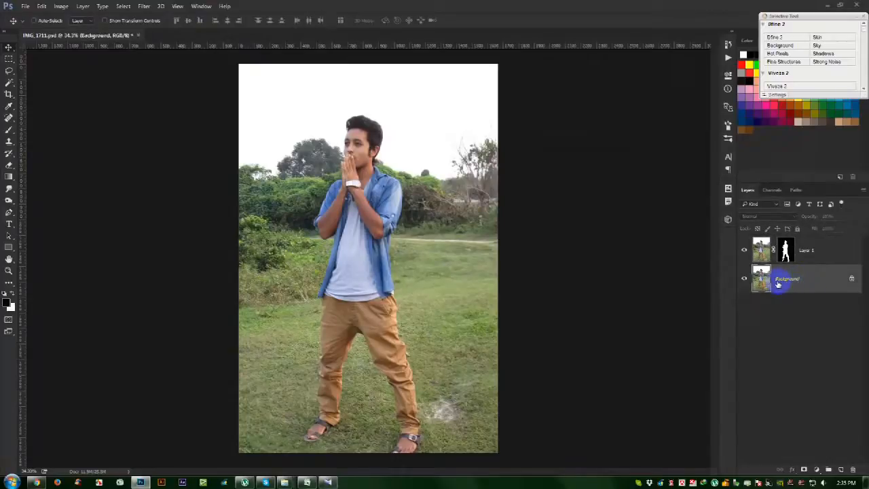
pyautogui.click(144, 6)
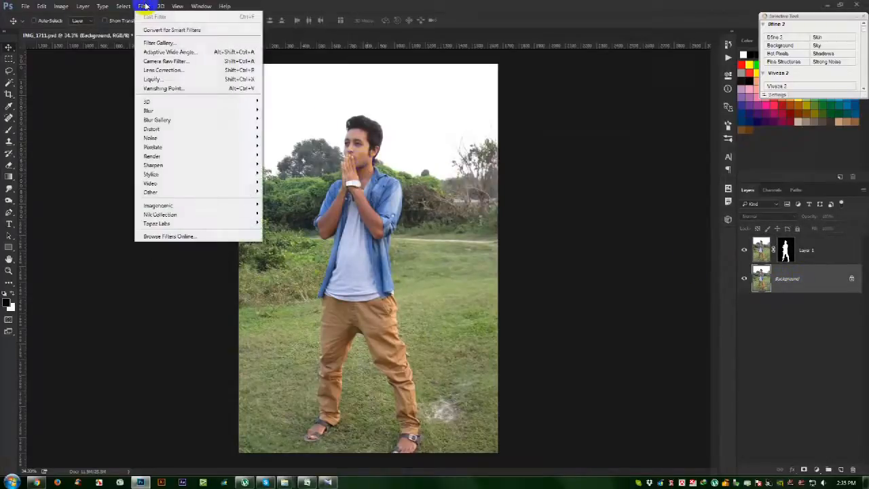
pyautogui.moveTo(155, 119)
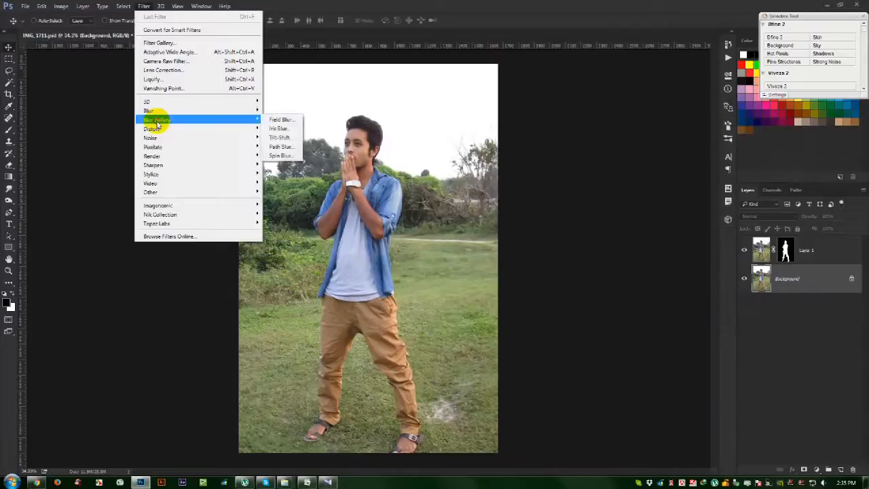
pyautogui.click(292, 138)
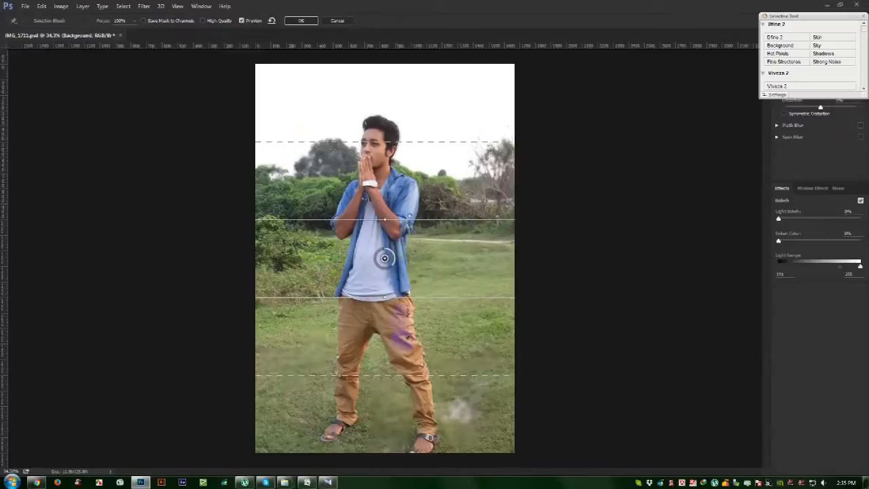
pyautogui.moveTo(389, 298); pyautogui.dragTo(384, 464)
pyautogui.moveTo(385, 260); pyautogui.dragTo(375, 400)
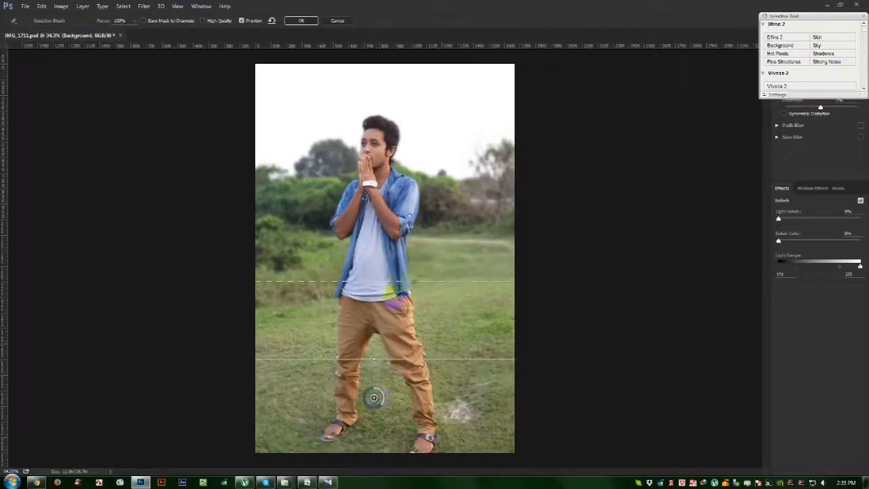
pyautogui.moveTo(375, 399); pyautogui.dragTo(367, 443)
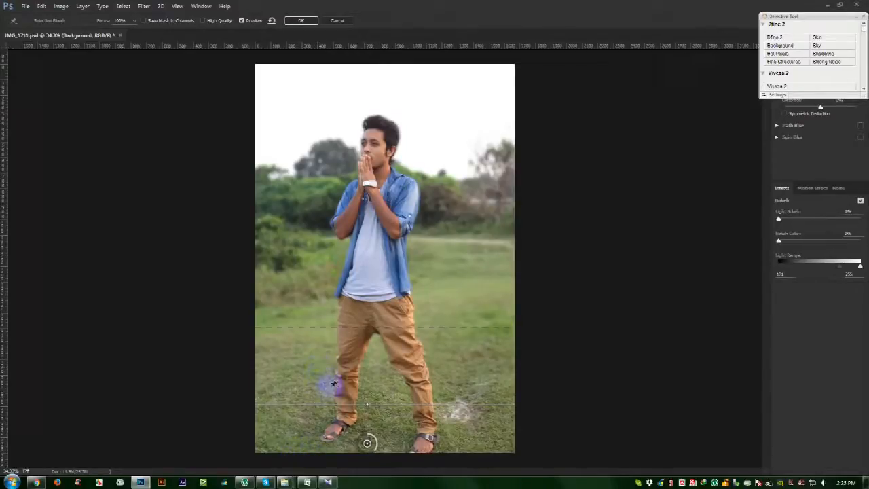
pyautogui.moveTo(373, 454); pyautogui.dragTo(362, 454)
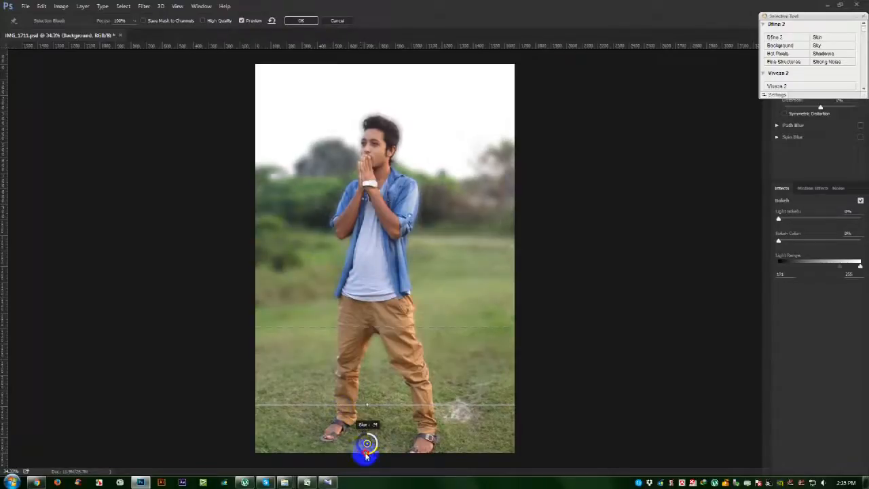
pyautogui.moveTo(363, 456); pyautogui.dragTo(364, 455)
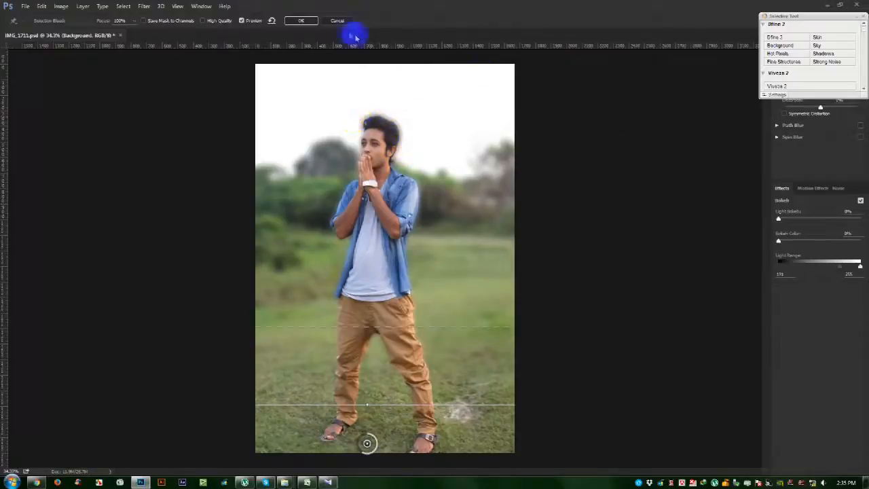
pyautogui.click(342, 22)
# - Hide Layer 1 and make the Background layer active for retouching
pyautogui.click(801, 274)
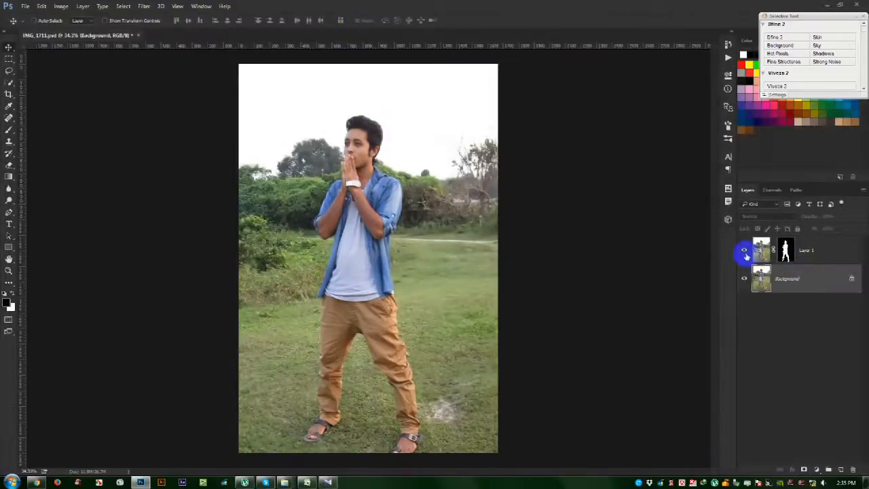
pyautogui.click(813, 253)
pyautogui.click(791, 277)
pyautogui.scroll(4, 322, 183)
pyautogui.scroll(2, 323, 183)
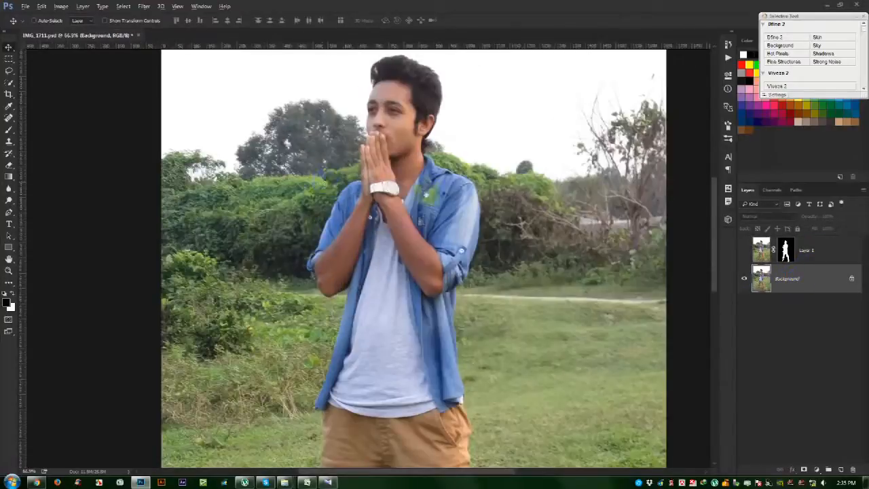
# - Clone clear sky over the man's hair and face on the Background layer with the Clone Stamp tool
pyautogui.click(9, 118)
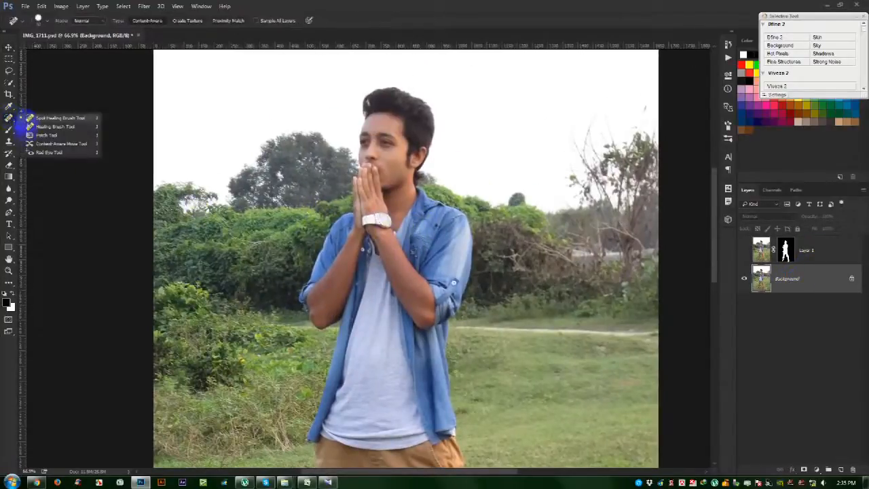
pyautogui.moveTo(9, 141); pyautogui.dragTo(52, 145)
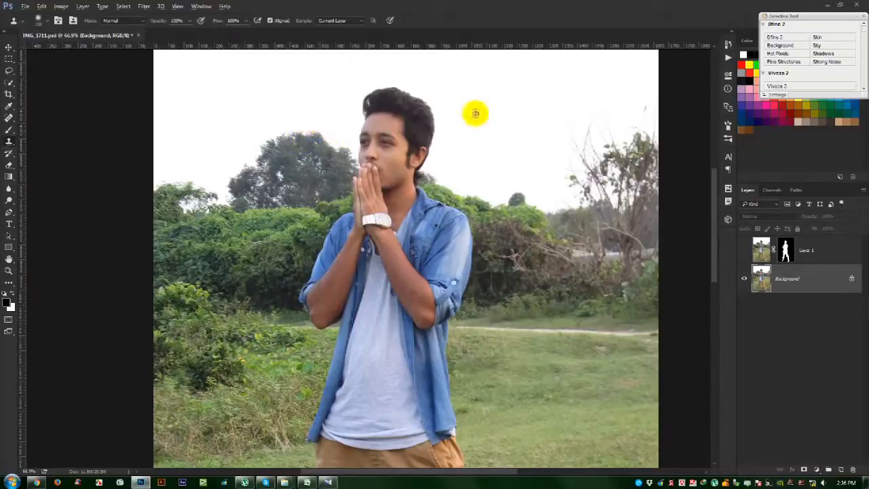
pyautogui.moveTo(470, 110)
pyautogui.mouseDown()
pyautogui.moveTo(383, 84)
pyautogui.moveTo(459, 97)
pyautogui.moveTo(346, 89)
pyautogui.moveTo(442, 99)
pyautogui.moveTo(382, 107)
pyautogui.moveTo(353, 92)
pyautogui.moveTo(385, 101)
pyautogui.moveTo(372, 133)
pyautogui.moveTo(459, 122)
pyautogui.moveTo(454, 140)
pyautogui.moveTo(412, 170)
pyautogui.moveTo(455, 223)
pyautogui.moveTo(475, 204)
pyautogui.mouseUp()
pyautogui.hotkey('ctrl', 'z')
pyautogui.keyDown('alt'); pyautogui.click(242, 80); pyautogui.keyUp('alt')
pyautogui.hotkey('ctrl', 'z')
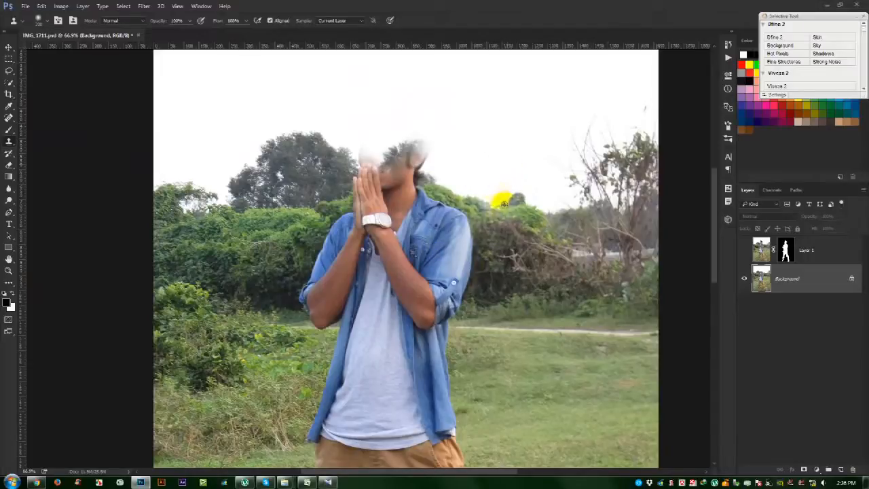
# - Clone hedge and grass from the adjacent scenery over the watch-side edge of the man's torso and the thigh below it
pyautogui.moveTo(499, 204); pyautogui.dragTo(525, 204)
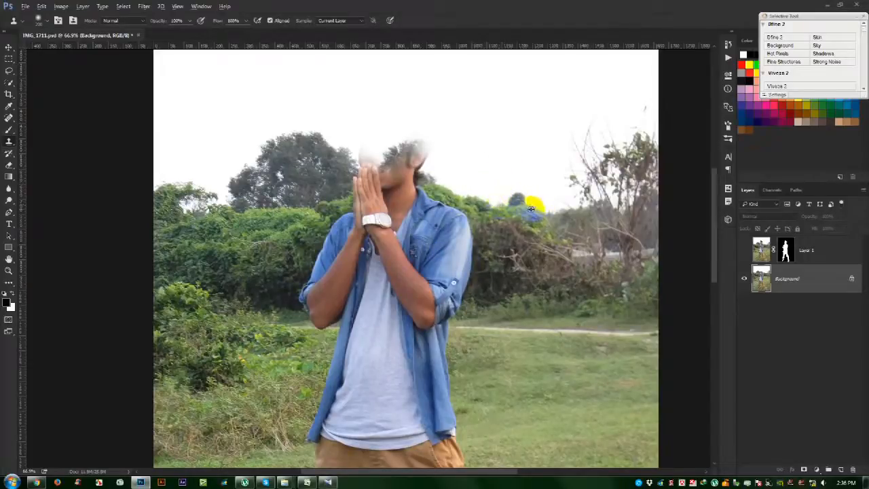
pyautogui.moveTo(473, 196)
pyautogui.mouseDown()
pyautogui.moveTo(460, 359)
pyautogui.moveTo(456, 244)
pyautogui.moveTo(435, 270)
pyautogui.moveTo(429, 318)
pyautogui.moveTo(460, 421)
pyautogui.moveTo(459, 449)
pyautogui.mouseUp()
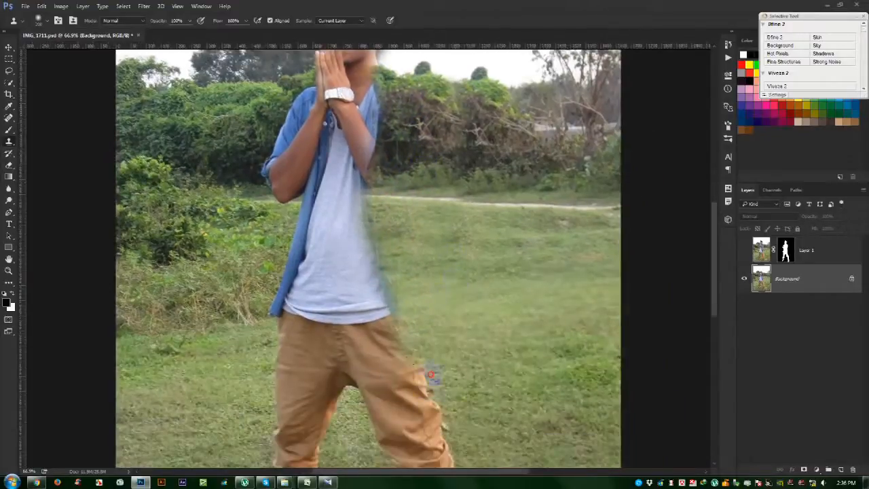
pyautogui.moveTo(431, 374); pyautogui.dragTo(450, 423)
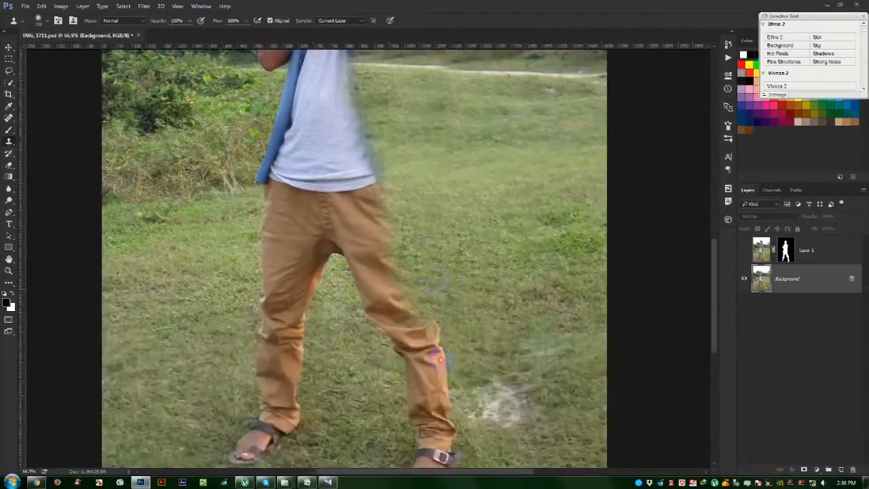
# - Clone grass over both of the man's legs and feet on the Background layer
pyautogui.moveTo(442, 339); pyautogui.dragTo(445, 434)
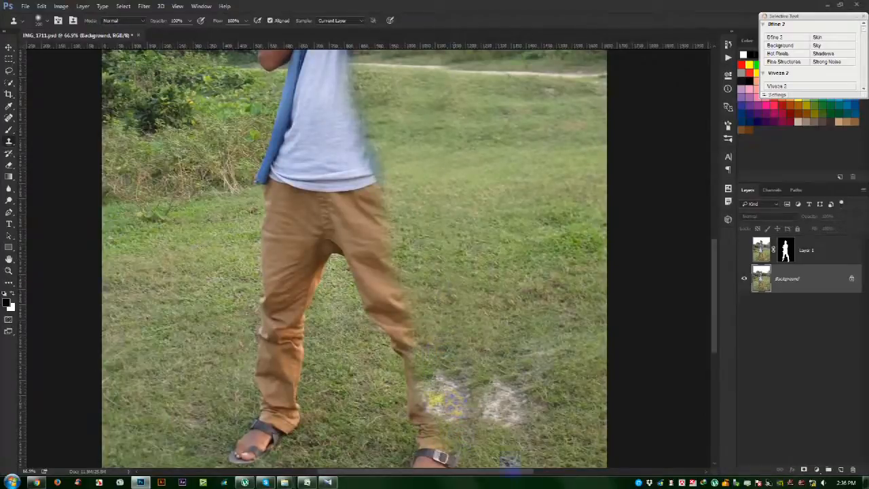
pyautogui.scroll(-3, 362, 346)
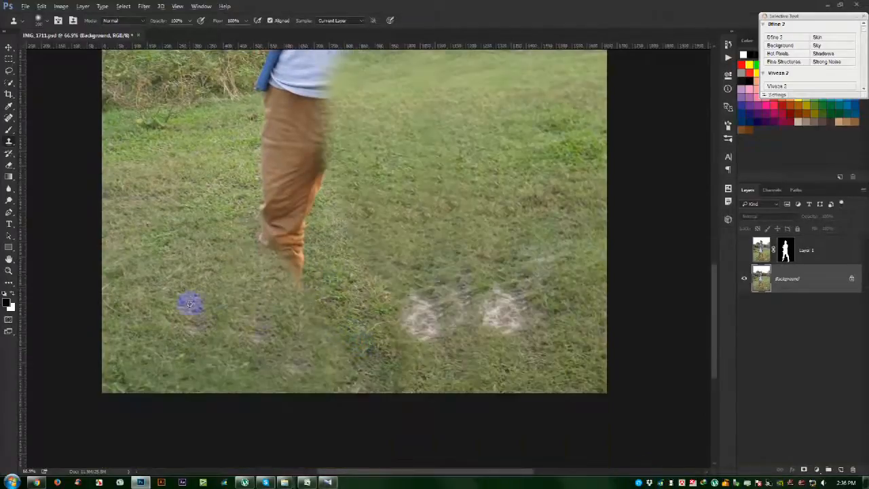
pyautogui.moveTo(292, 295)
pyautogui.mouseDown()
pyautogui.moveTo(292, 266)
pyautogui.moveTo(274, 263)
pyautogui.moveTo(264, 244)
pyautogui.moveTo(284, 234)
pyautogui.mouseUp()
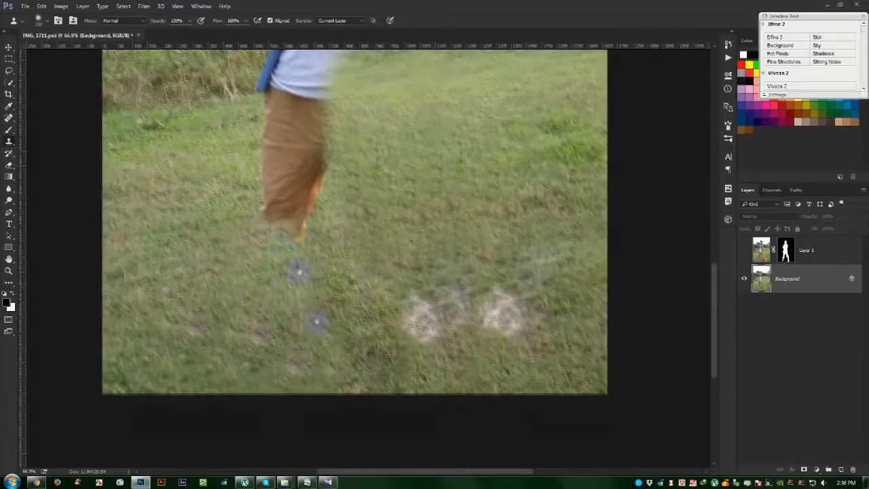
pyautogui.moveTo(296, 272); pyautogui.dragTo(331, 359)
pyautogui.moveTo(273, 314)
pyautogui.mouseDown()
pyautogui.moveTo(297, 295)
pyautogui.moveTo(288, 253)
pyautogui.moveTo(303, 285)
pyautogui.mouseUp()
pyautogui.moveTo(320, 319)
pyautogui.mouseDown()
pyautogui.moveTo(317, 287)
pyautogui.moveTo(334, 261)
pyautogui.mouseUp()
pyautogui.moveTo(338, 388); pyautogui.dragTo(375, 473)
pyautogui.moveTo(323, 340)
pyautogui.mouseDown()
pyautogui.moveTo(347, 329)
pyautogui.moveTo(401, 338)
pyautogui.moveTo(340, 300)
pyautogui.moveTo(378, 275)
pyautogui.mouseUp()
pyautogui.moveTo(343, 330); pyautogui.dragTo(386, 413)
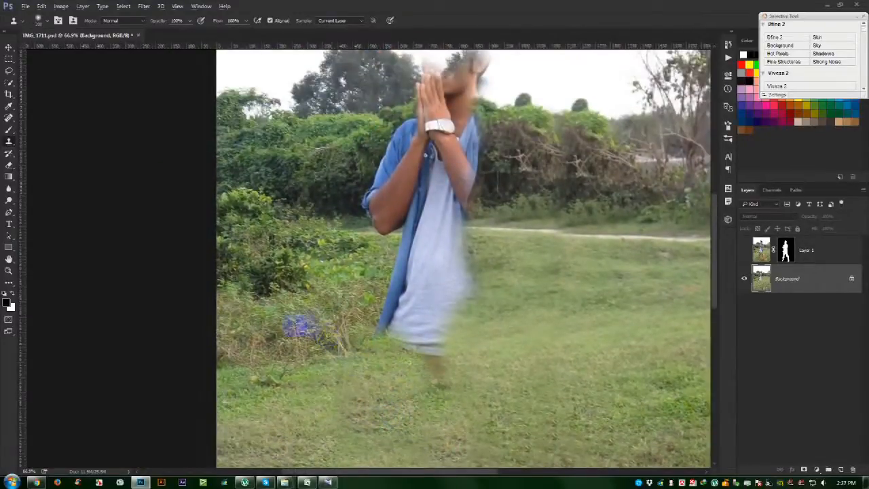
# - Clone the surrounding foliage and grass over the man's shirt and arms
pyautogui.moveTo(360, 326)
pyautogui.mouseDown()
pyautogui.moveTo(414, 338)
pyautogui.moveTo(444, 375)
pyautogui.moveTo(447, 321)
pyautogui.moveTo(478, 309)
pyautogui.mouseUp()
pyautogui.moveTo(390, 319)
pyautogui.mouseDown()
pyautogui.moveTo(387, 272)
pyautogui.moveTo(421, 265)
pyautogui.moveTo(435, 285)
pyautogui.mouseUp()
pyautogui.moveTo(446, 230)
pyautogui.mouseDown()
pyautogui.moveTo(471, 230)
pyautogui.moveTo(488, 278)
pyautogui.moveTo(492, 336)
pyautogui.moveTo(467, 323)
pyautogui.moveTo(461, 237)
pyautogui.moveTo(444, 238)
pyautogui.moveTo(440, 262)
pyautogui.moveTo(378, 222)
pyautogui.moveTo(384, 207)
pyautogui.moveTo(409, 205)
pyautogui.moveTo(375, 195)
pyautogui.moveTo(442, 210)
pyautogui.moveTo(468, 199)
pyautogui.mouseUp()
pyautogui.moveTo(458, 258); pyautogui.dragTo(452, 352)
# - Clone hedge, field and trees over the remaining torso, hands and head of the man on the Background layer
pyautogui.keyDown('alt'); pyautogui.click(580, 156); pyautogui.keyUp('alt')
pyautogui.moveTo(450, 317); pyautogui.dragTo(485, 333)
pyautogui.hotkey('ctrl', 'z')
pyautogui.keyDown('alt'); pyautogui.click(554, 310); pyautogui.keyUp('alt')
pyautogui.moveTo(441, 317)
pyautogui.mouseDown()
pyautogui.moveTo(469, 319)
pyautogui.moveTo(428, 302)
pyautogui.moveTo(468, 278)
pyautogui.moveTo(514, 286)
pyautogui.moveTo(530, 258)
pyautogui.moveTo(442, 252)
pyautogui.moveTo(413, 271)
pyautogui.moveTo(320, 267)
pyautogui.moveTo(381, 238)
pyautogui.moveTo(411, 235)
pyautogui.moveTo(414, 225)
pyautogui.moveTo(444, 258)
pyautogui.moveTo(539, 262)
pyautogui.moveTo(456, 266)
pyautogui.moveTo(482, 245)
pyautogui.moveTo(443, 233)
pyautogui.moveTo(462, 233)
pyautogui.moveTo(431, 254)
pyautogui.mouseUp()
pyautogui.scroll(2, 431, 254)
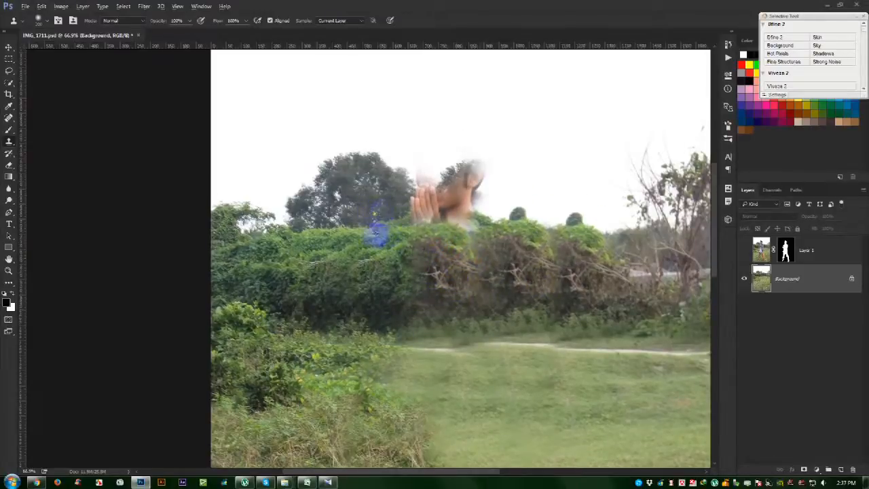
pyautogui.moveTo(416, 239)
pyautogui.mouseDown()
pyautogui.moveTo(458, 235)
pyautogui.moveTo(450, 222)
pyautogui.moveTo(464, 246)
pyautogui.moveTo(417, 219)
pyautogui.moveTo(433, 202)
pyautogui.moveTo(385, 196)
pyautogui.moveTo(417, 199)
pyautogui.moveTo(438, 167)
pyautogui.moveTo(449, 181)
pyautogui.moveTo(485, 184)
pyautogui.moveTo(510, 243)
pyautogui.mouseUp()
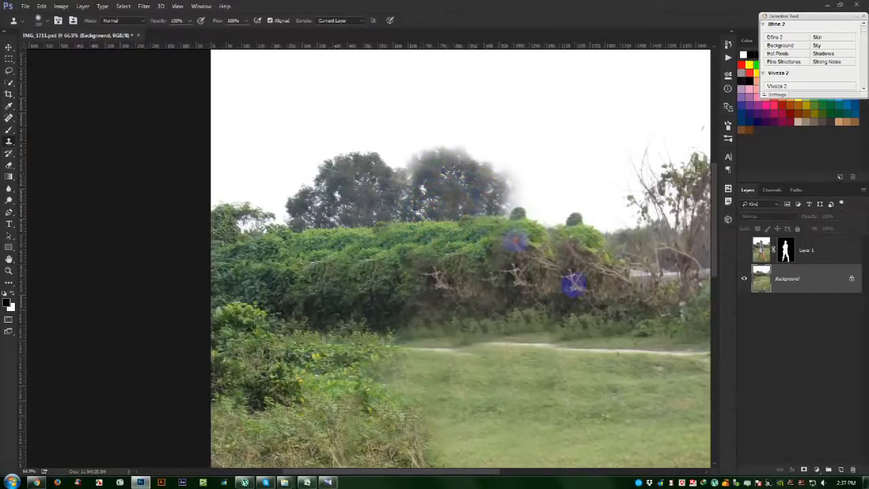
# - Show Layer 1 to examine how the cutout blends with the cloned background around the feet, and hide it again
pyautogui.scroll(-2, 500, 295)
pyautogui.scroll(-3, 497, 297)
pyautogui.scroll(2, 435, 336)
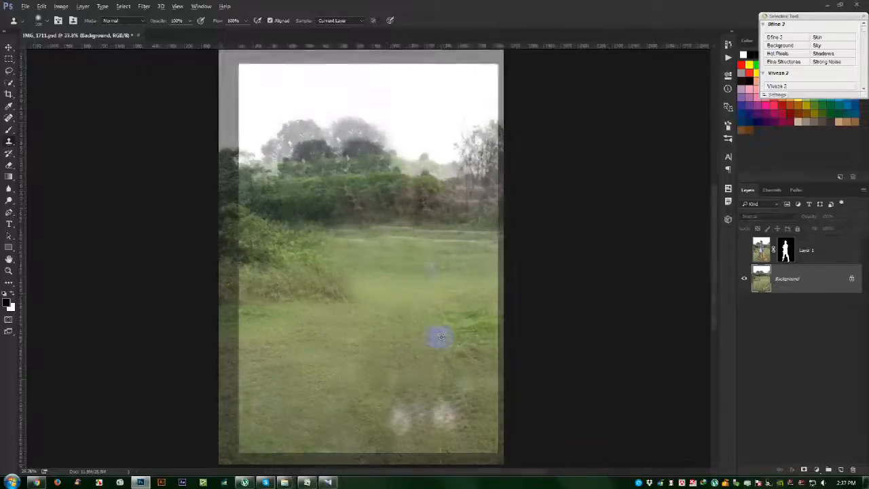
pyautogui.click(743, 251)
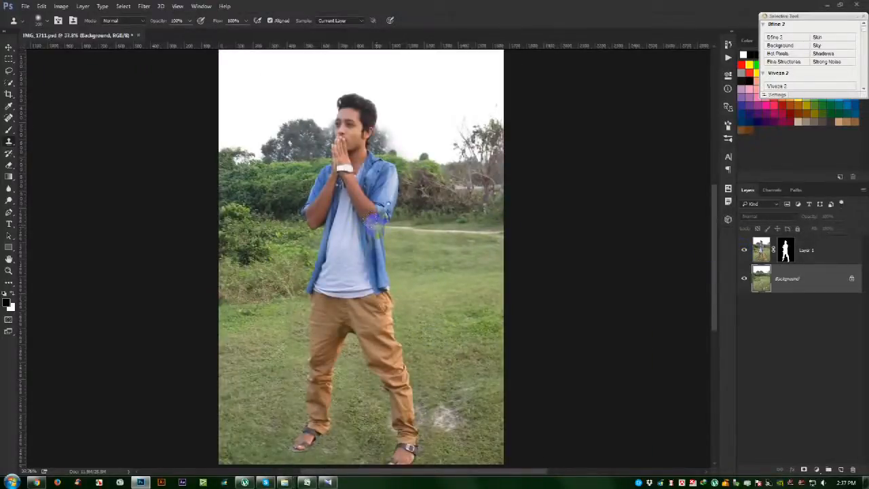
pyautogui.scroll(3, 363, 442)
pyautogui.scroll(-4, 353, 421)
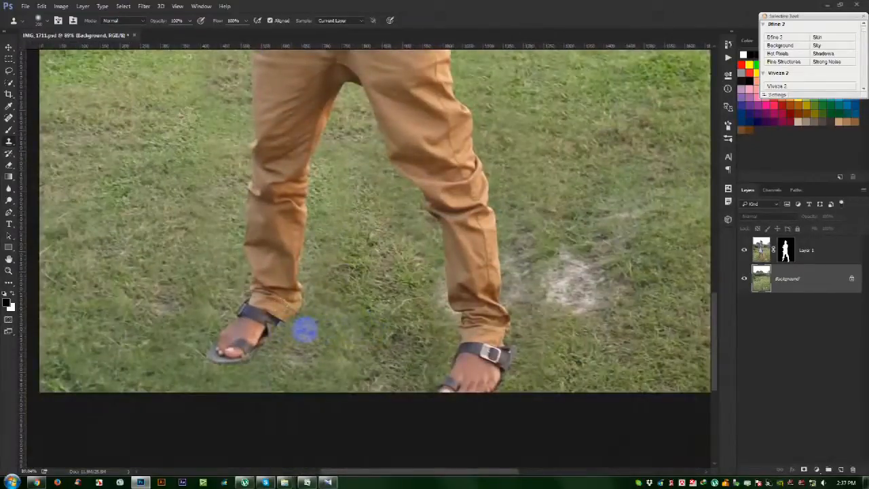
pyautogui.scroll(-3, 305, 330)
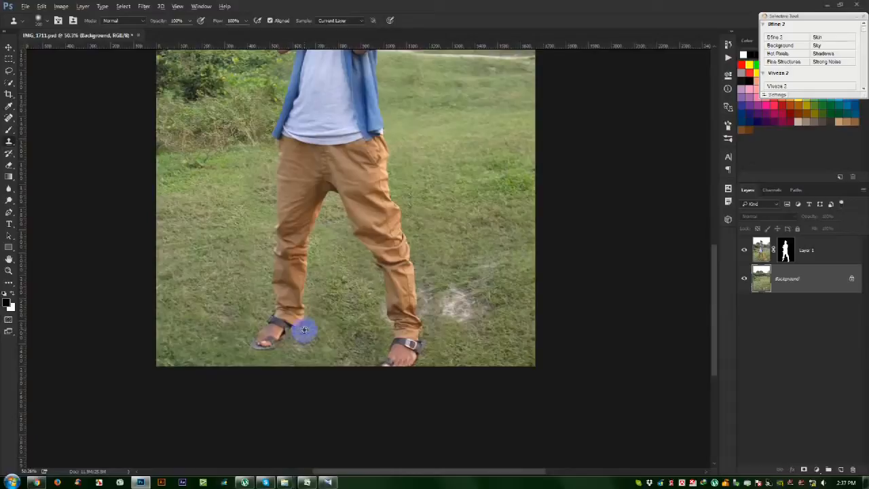
pyautogui.scroll(3, 290, 336)
pyautogui.click(744, 250)
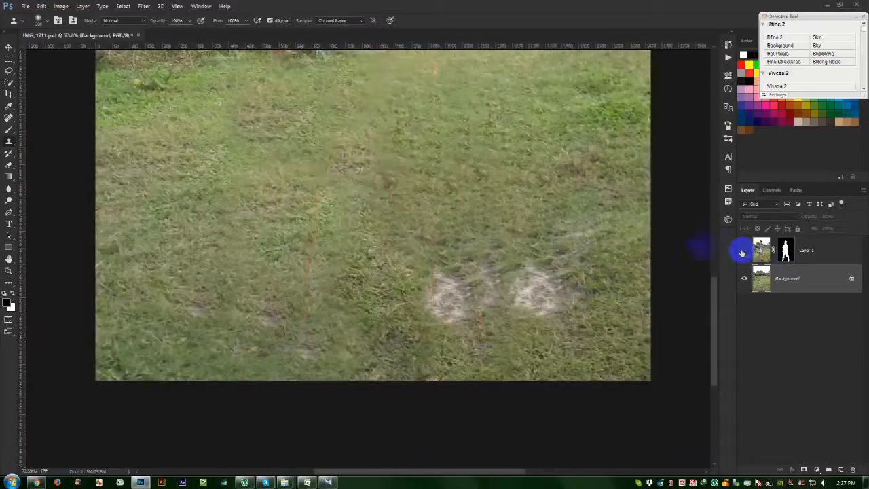
# - Try to restore the original grass on the Background layer with the History Brush tool
pyautogui.rightClick(8, 151)
pyautogui.click(48, 151)
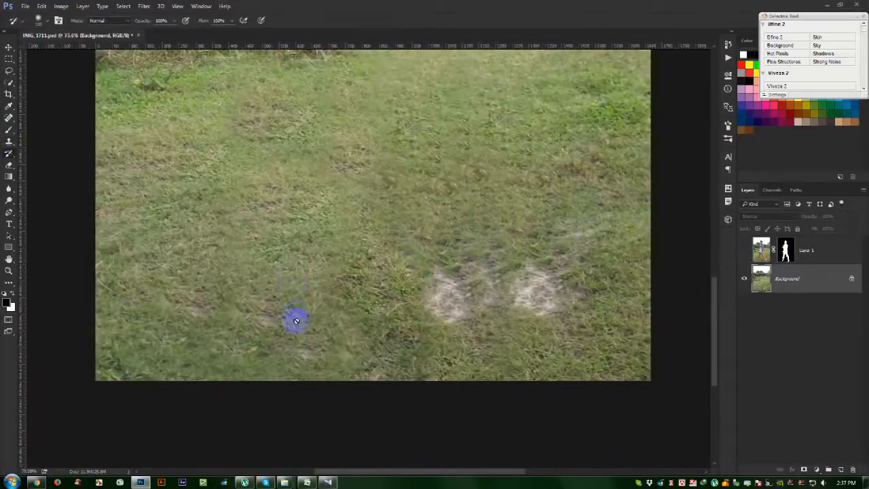
pyautogui.click(355, 305)
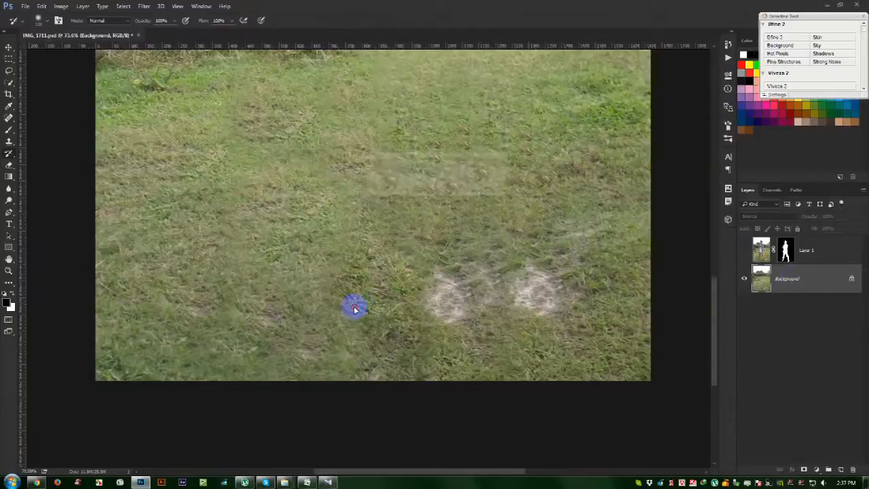
pyautogui.click(421, 192)
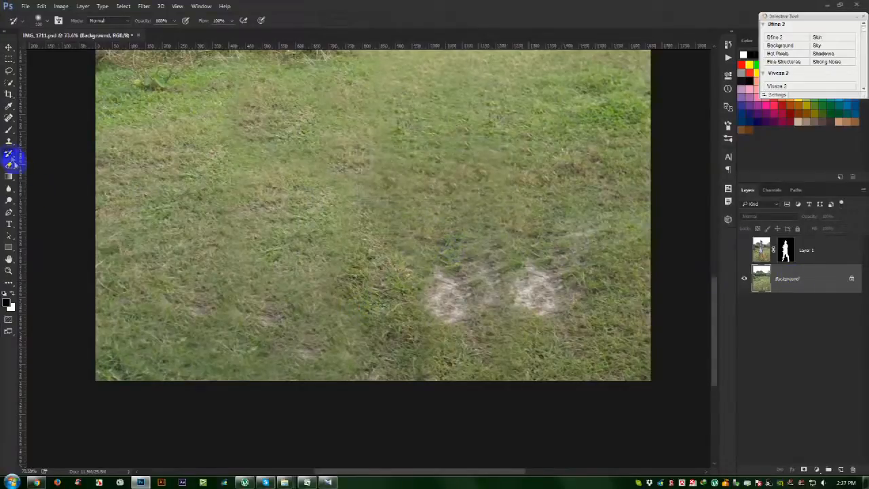
pyautogui.rightClick(9, 154)
pyautogui.click(44, 154)
pyautogui.click(285, 332)
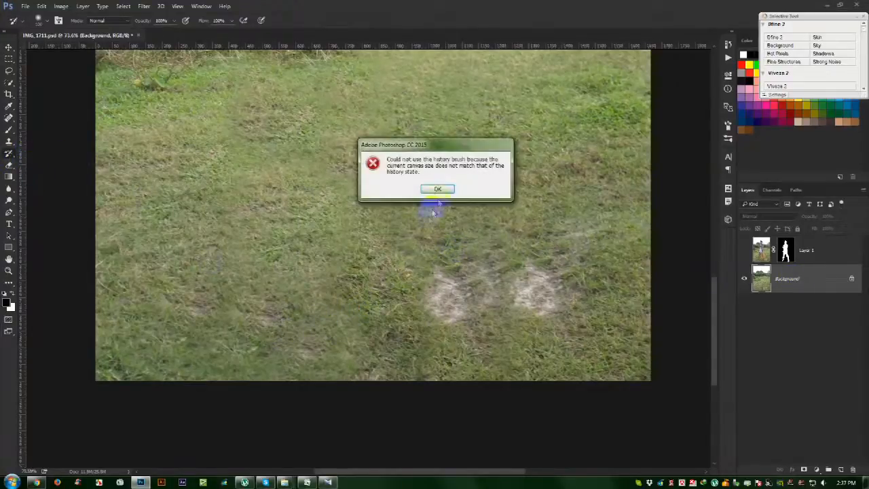
pyautogui.click(440, 191)
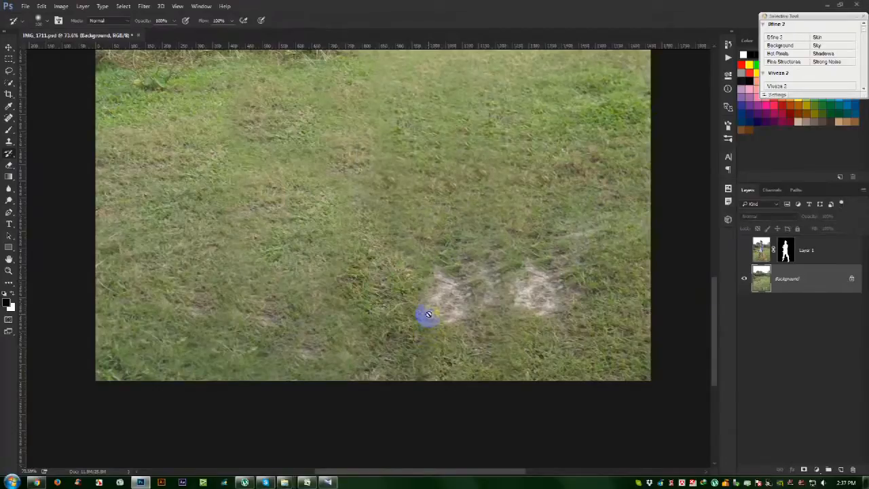
# - Undo the recent clone strokes on the Background layer until the man's legs and most of his torso are back
pyautogui.hotkey('ctrl', '0')
pyautogui.moveTo(367, 166)
pyautogui.mouseDown()
pyautogui.moveTo(370, 271)
pyautogui.moveTo(348, 288)
pyautogui.moveTo(340, 414)
pyautogui.moveTo(354, 400)
pyautogui.moveTo(406, 430)
pyautogui.moveTo(416, 402)
pyautogui.mouseUp()
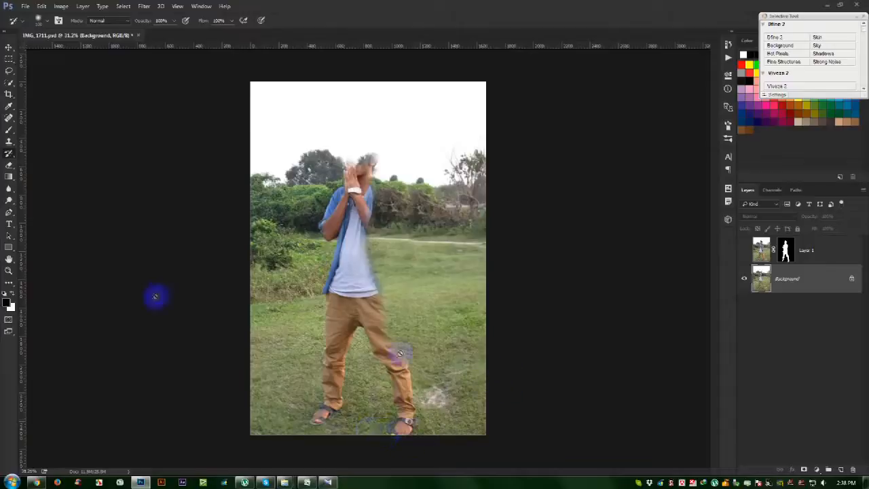
# - Clone trees and foliage over the man's head, arms and torso, and grass over his legs down to the ankles
pyautogui.click(9, 142)
pyautogui.keyDown('alt'); pyautogui.click(346, 287); pyautogui.keyUp('alt')
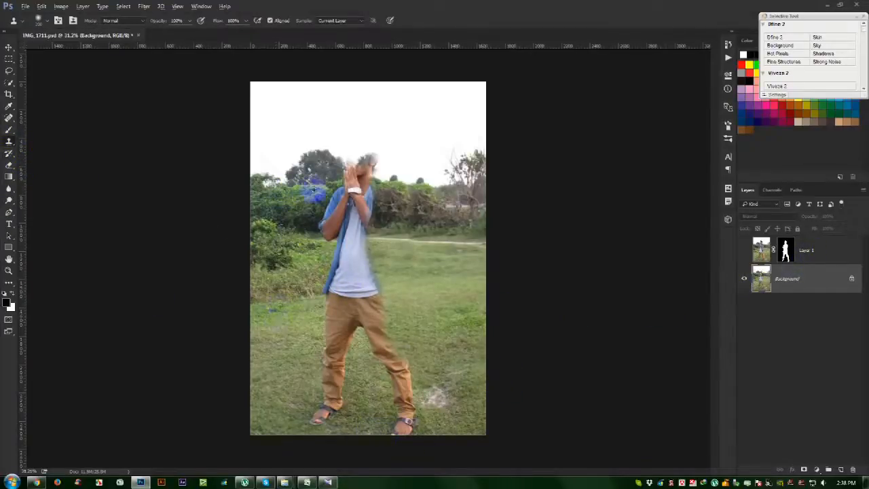
pyautogui.moveTo(330, 185)
pyautogui.mouseDown()
pyautogui.moveTo(326, 219)
pyautogui.moveTo(344, 199)
pyautogui.moveTo(350, 161)
pyautogui.moveTo(370, 163)
pyautogui.moveTo(356, 197)
pyautogui.moveTo(387, 175)
pyautogui.moveTo(435, 193)
pyautogui.moveTo(396, 173)
pyautogui.moveTo(383, 195)
pyautogui.moveTo(415, 197)
pyautogui.moveTo(388, 158)
pyautogui.moveTo(421, 199)
pyautogui.moveTo(307, 205)
pyautogui.moveTo(349, 212)
pyautogui.moveTo(334, 241)
pyautogui.moveTo(329, 346)
pyautogui.mouseUp()
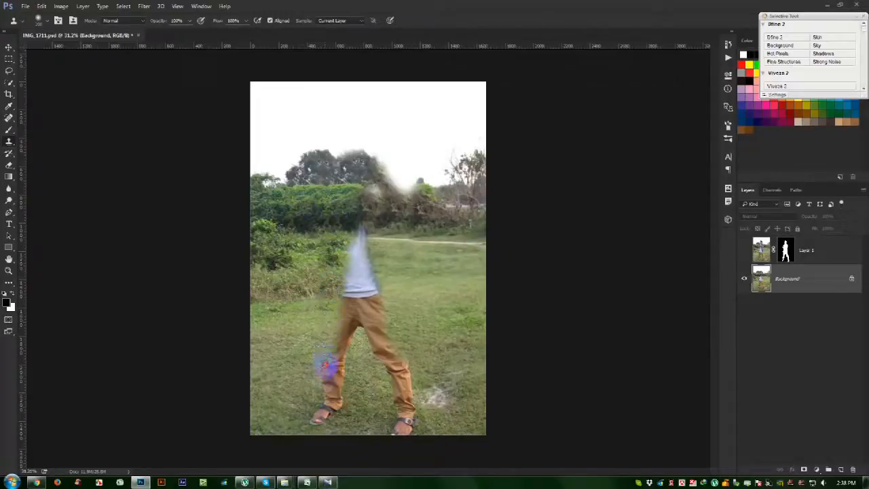
pyautogui.moveTo(340, 233)
pyautogui.mouseDown()
pyautogui.moveTo(344, 260)
pyautogui.moveTo(349, 225)
pyautogui.moveTo(351, 307)
pyautogui.moveTo(357, 209)
pyautogui.mouseUp()
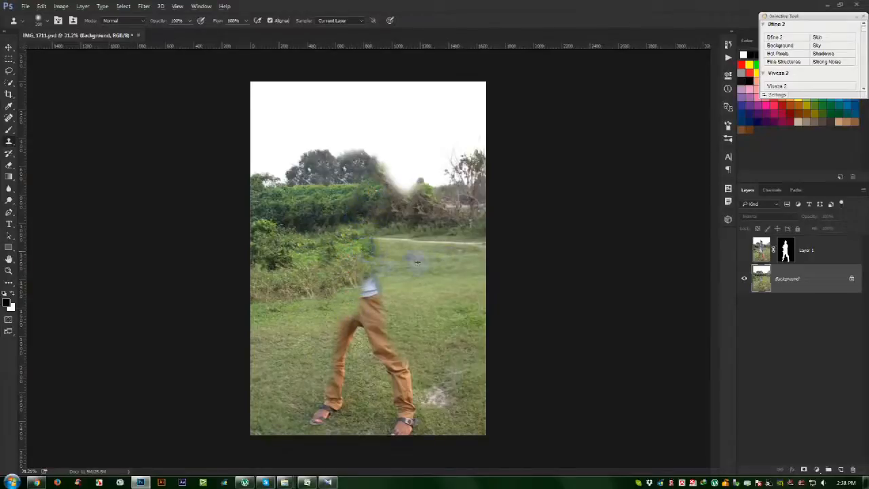
pyautogui.moveTo(371, 299)
pyautogui.mouseDown()
pyautogui.moveTo(384, 327)
pyautogui.moveTo(360, 318)
pyautogui.moveTo(335, 332)
pyautogui.mouseUp()
pyautogui.moveTo(394, 344); pyautogui.dragTo(374, 338)
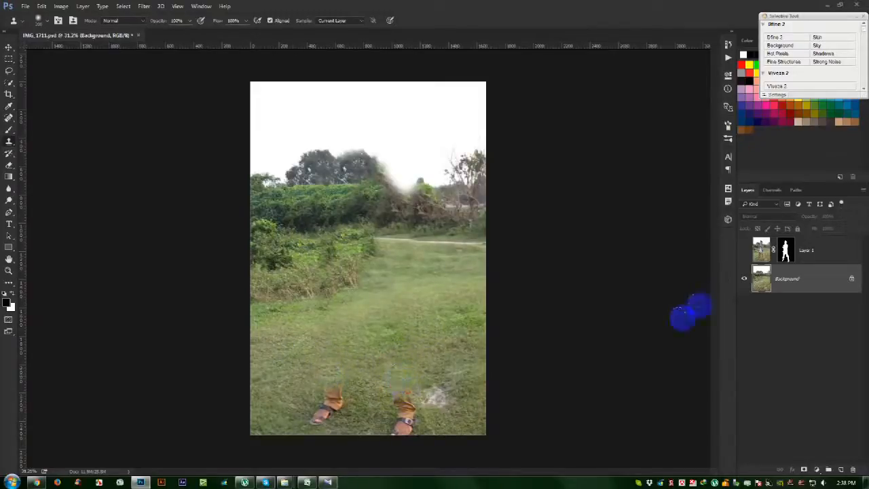
# - Show Layer 1 again and inspect the cutout's feet against the retouched grass
pyautogui.click(745, 250)
pyautogui.scroll(6, 381, 425)
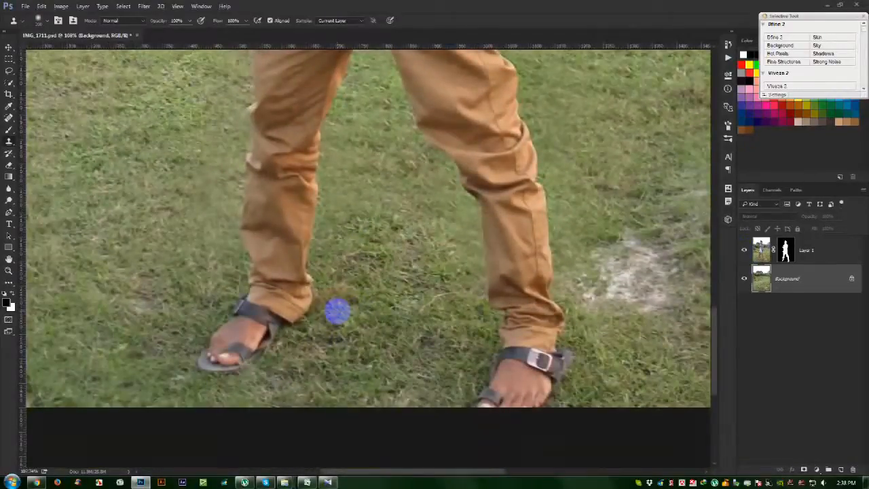
pyautogui.scroll(-6, 337, 312)
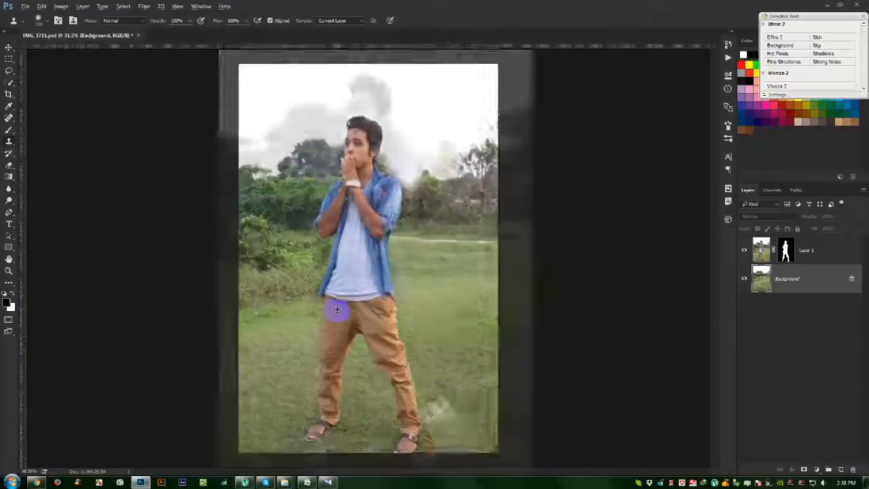
# - Start a Tilt-Shift blur on the Background layer and move its focus centre down between the man's feet
pyautogui.scroll(1, 338, 312)
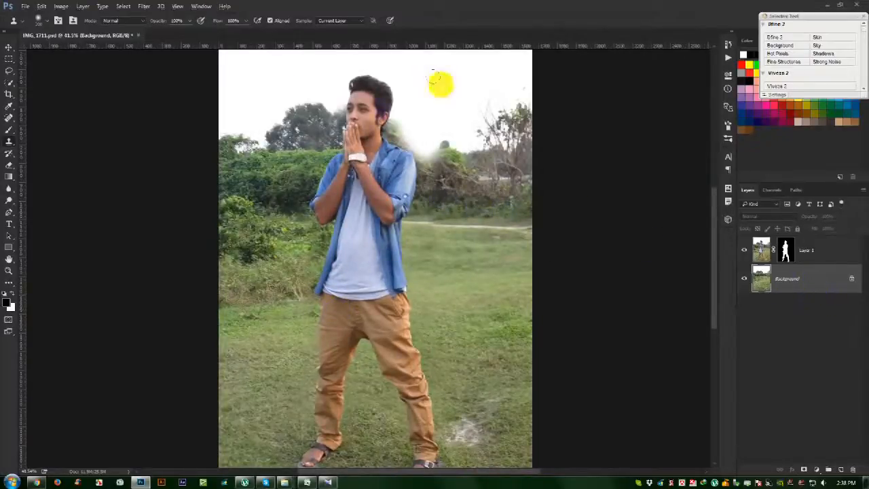
pyautogui.click(144, 6)
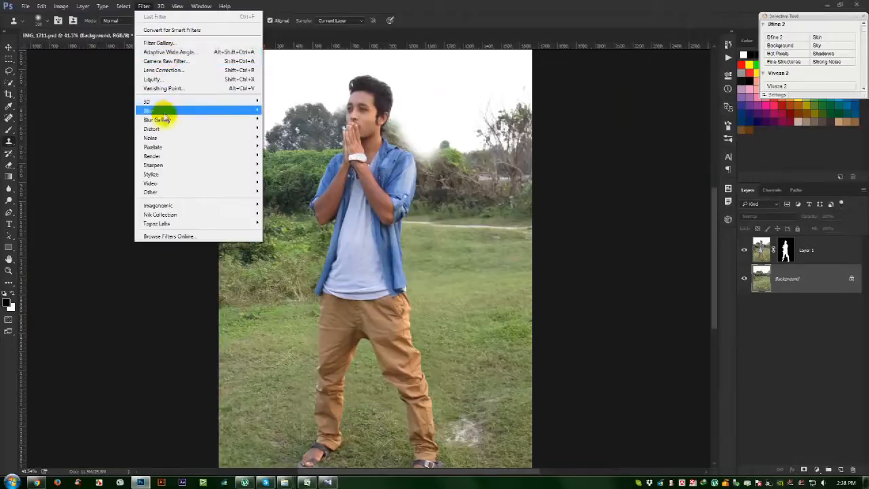
pyautogui.moveTo(246, 122)
pyautogui.click(281, 138)
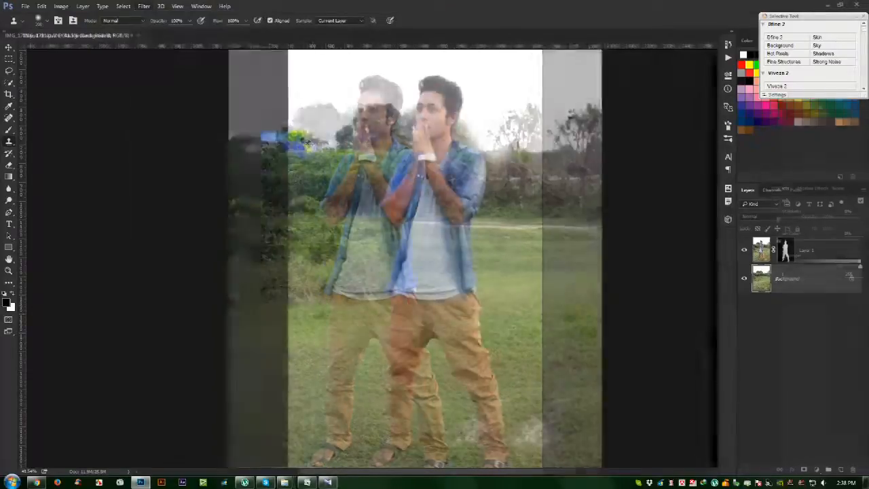
pyautogui.moveTo(385, 247)
pyautogui.mouseDown()
pyautogui.moveTo(376, 442)
pyautogui.moveTo(383, 236)
pyautogui.mouseUp()
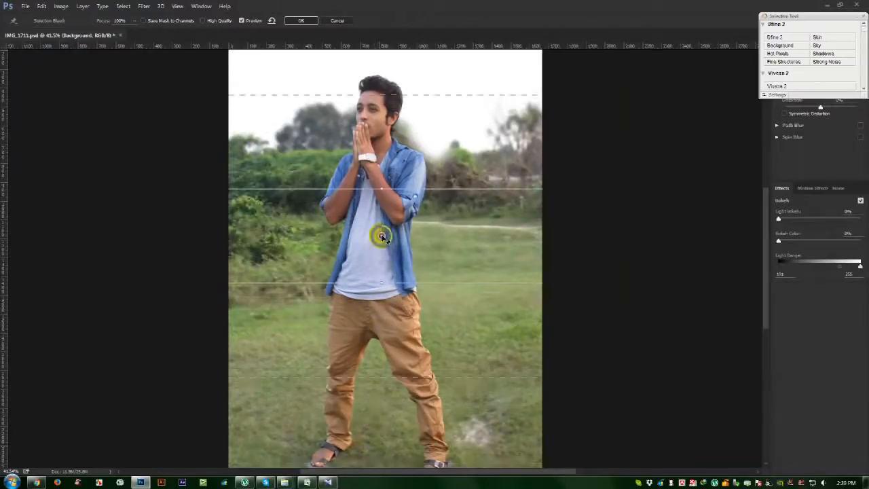
pyautogui.moveTo(382, 236); pyautogui.dragTo(382, 456)
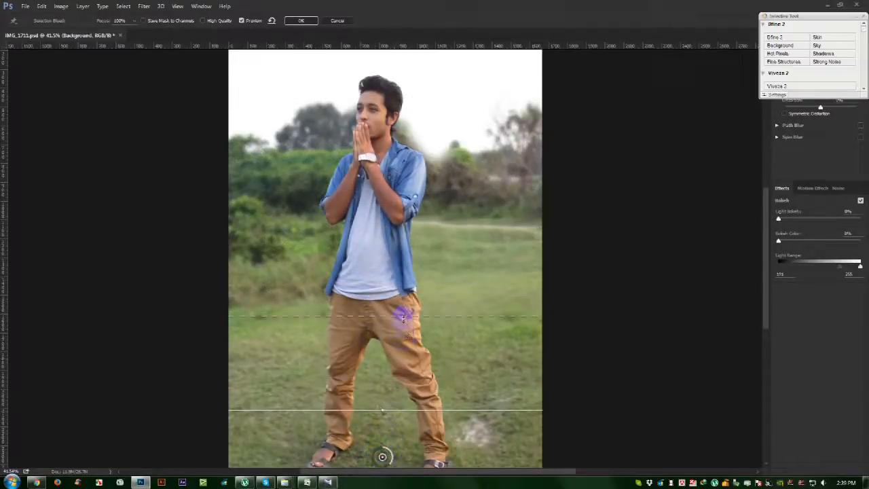
# - Narrow the Tilt-Shift focus zone to the man's shins, strengthen the blur, and adjust the transition line below his knees
pyautogui.moveTo(410, 411); pyautogui.dragTo(416, 428)
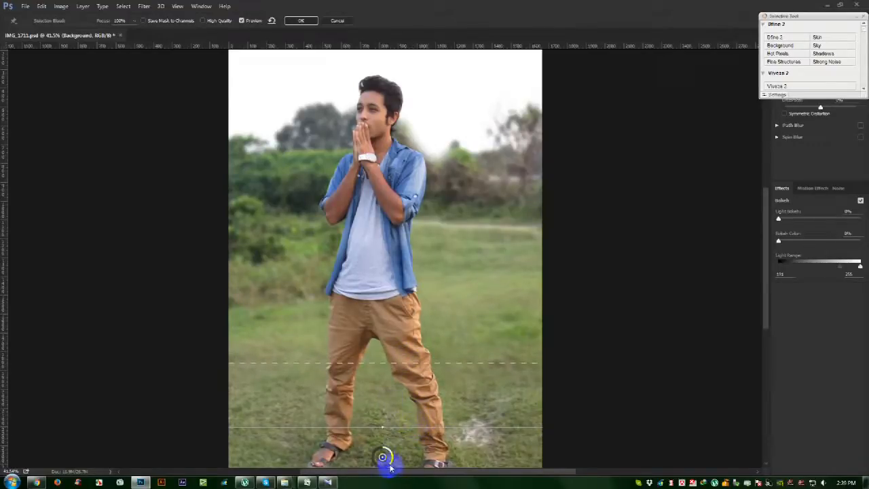
pyautogui.moveTo(386, 467); pyautogui.dragTo(377, 463)
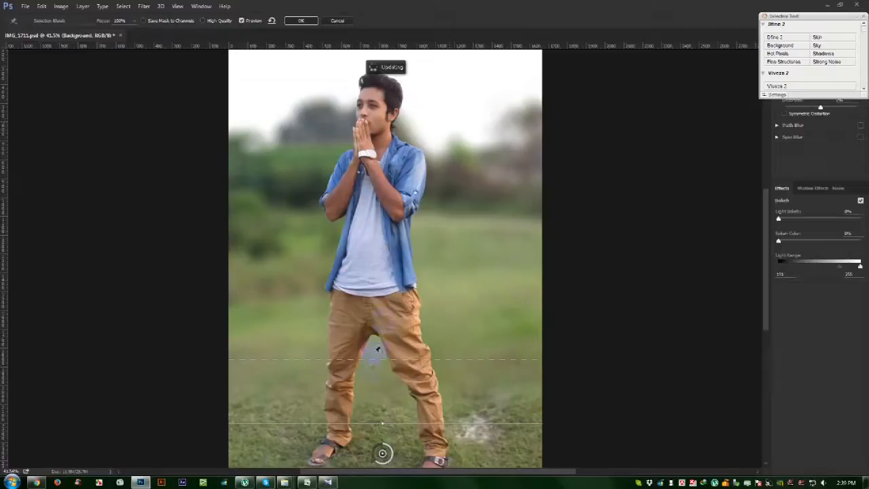
pyautogui.scroll(-2, 381, 451)
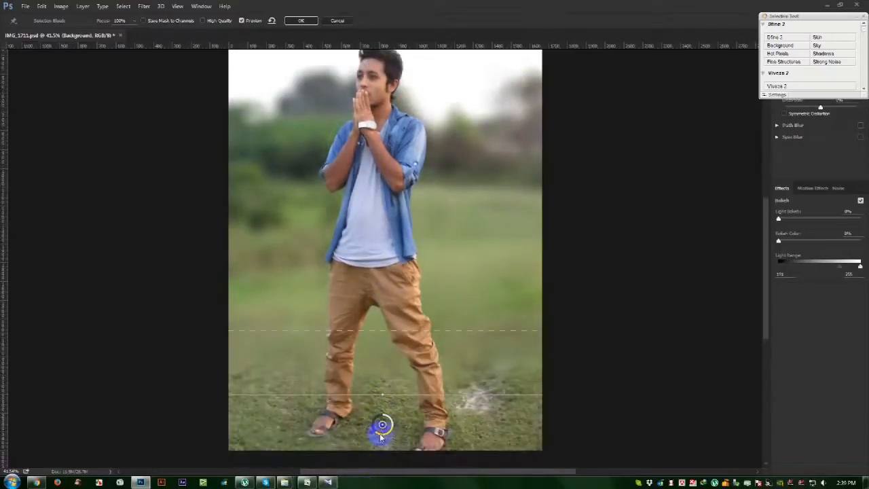
pyautogui.moveTo(408, 330); pyautogui.dragTo(409, 327)
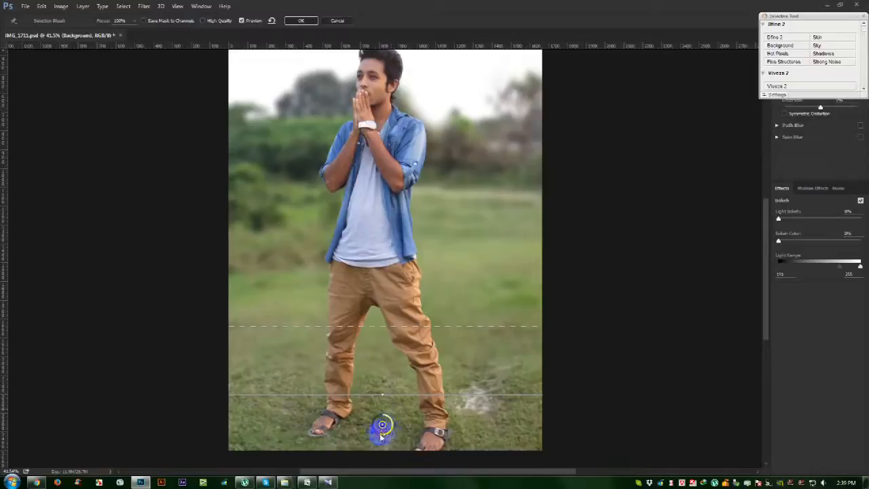
pyautogui.moveTo(382, 426); pyautogui.dragTo(381, 440)
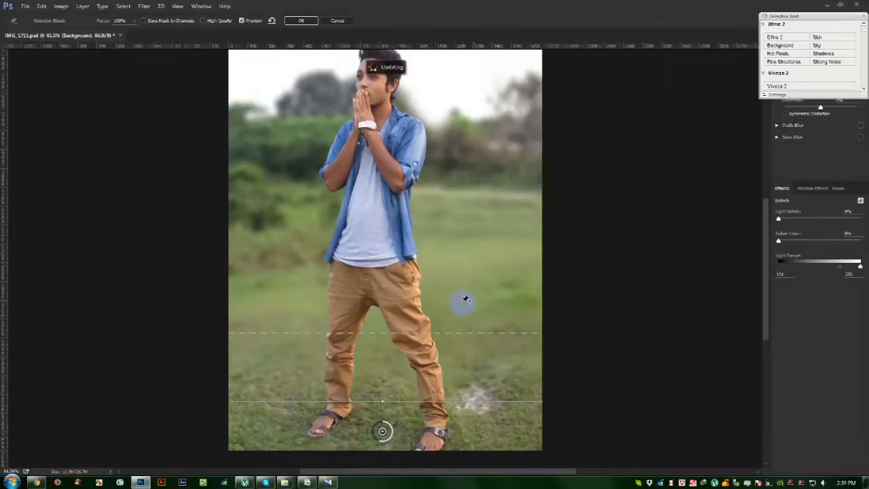
# - Tighten the focus line to the man's feet, extend the transition up to his thighs, and apply the Tilt-Shift blur
pyautogui.scroll(-2, 464, 299)
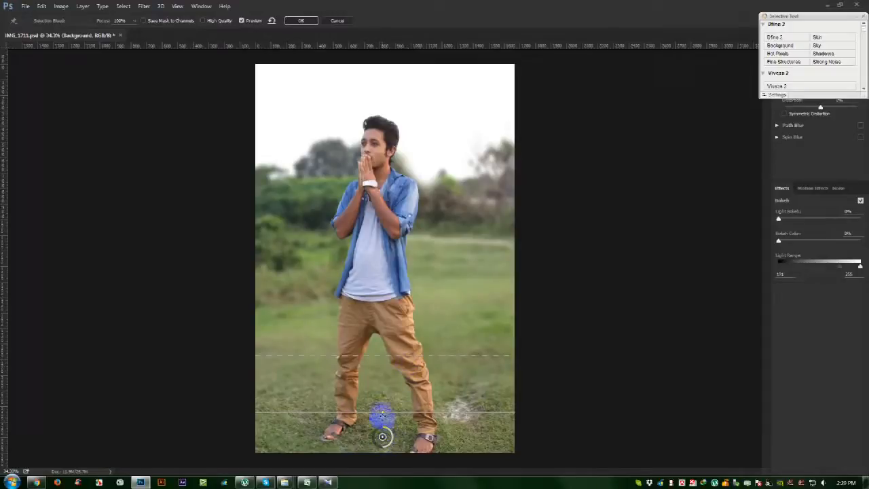
pyautogui.moveTo(415, 412); pyautogui.dragTo(420, 436)
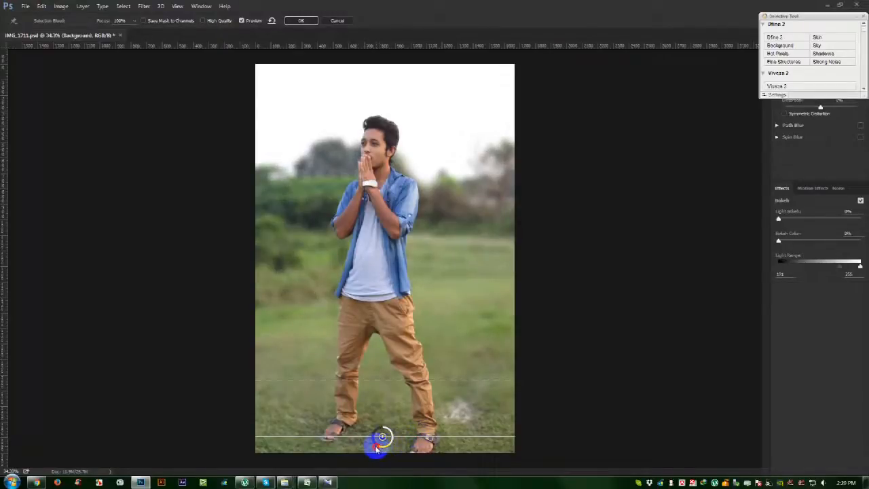
pyautogui.moveTo(376, 449); pyautogui.dragTo(383, 446)
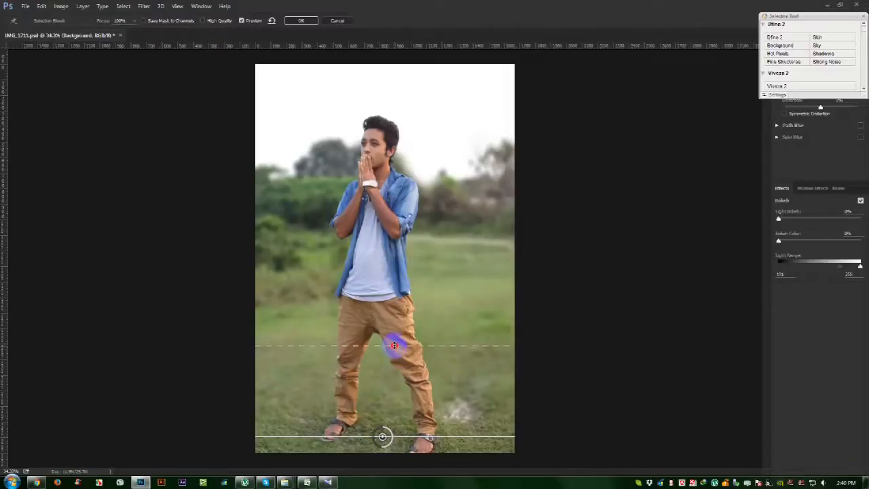
pyautogui.moveTo(394, 345); pyautogui.dragTo(396, 332)
pyautogui.click(382, 437)
pyautogui.moveTo(382, 448); pyautogui.dragTo(379, 448)
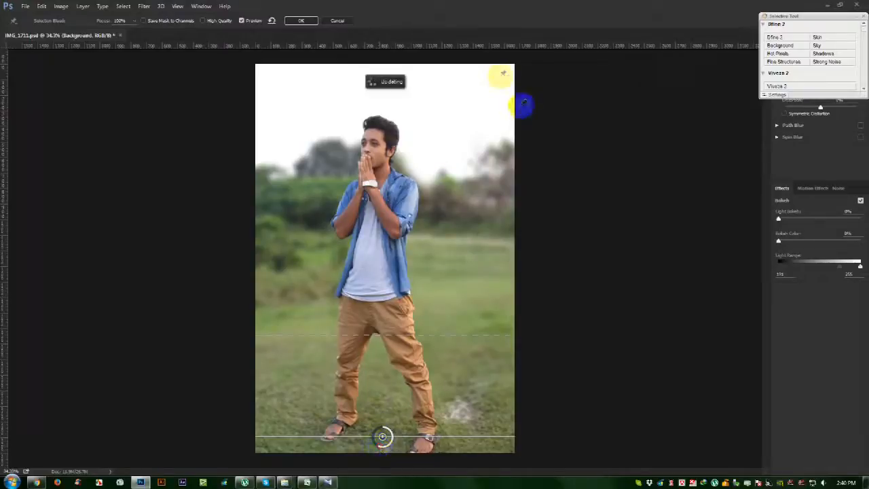
pyautogui.click(301, 21)
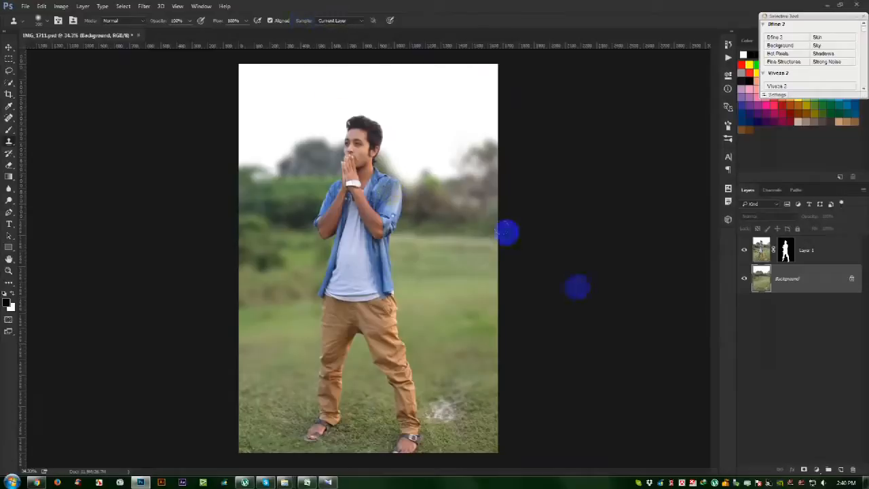
# - Inspect the blurred background around the man's whole figure and the cutout edges around his head
pyautogui.click(9, 47)
pyautogui.scroll(2, 385, 223)
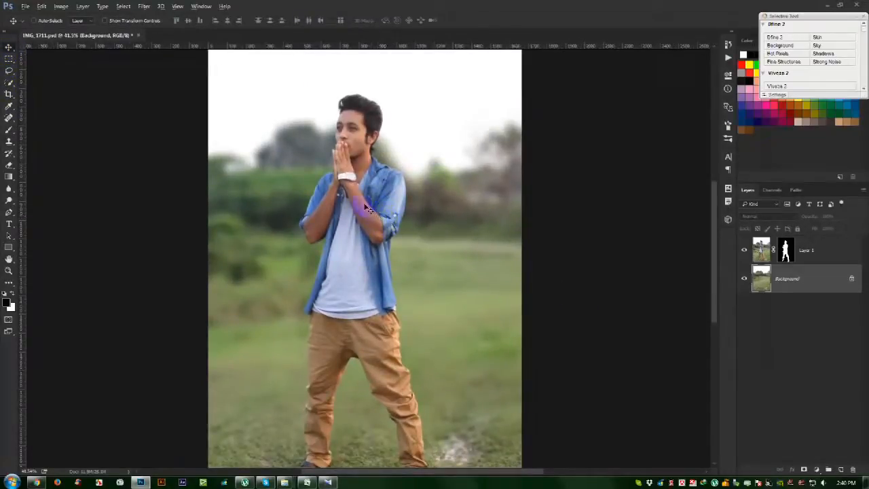
pyautogui.scroll(-2, 366, 209)
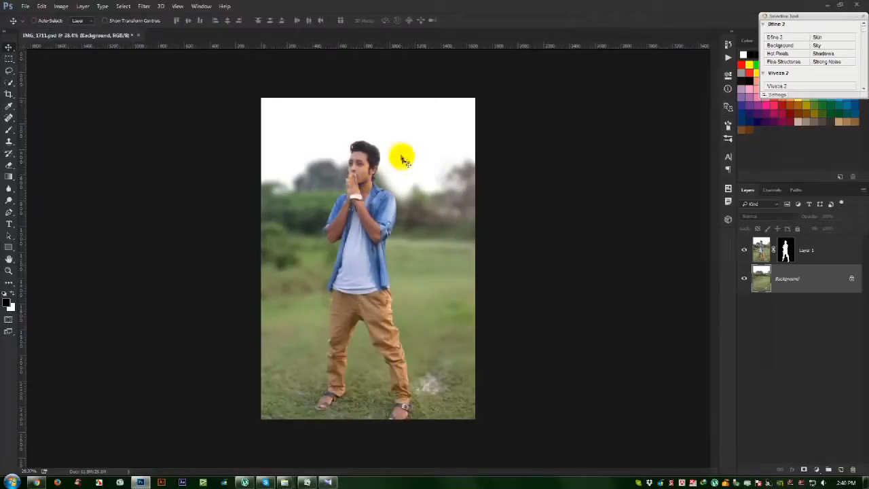
pyautogui.scroll(3, 349, 147)
pyautogui.scroll(3, 320, 130)
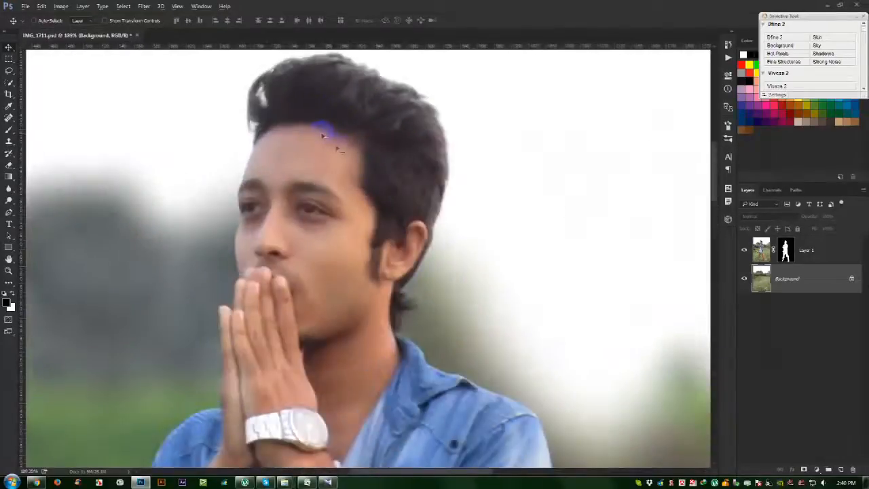
# - Select Layer 1 with the Spot Healing Brush tool and examine the man's face and the full picture
pyautogui.click(834, 256)
pyautogui.scroll(2, 282, 253)
pyautogui.rightClick(9, 116)
pyautogui.click(58, 119)
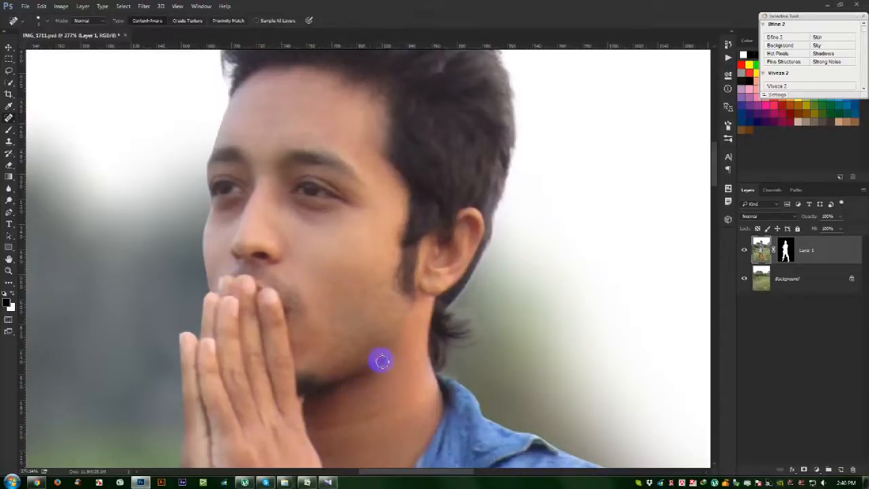
pyautogui.scroll(-10, 304, 199)
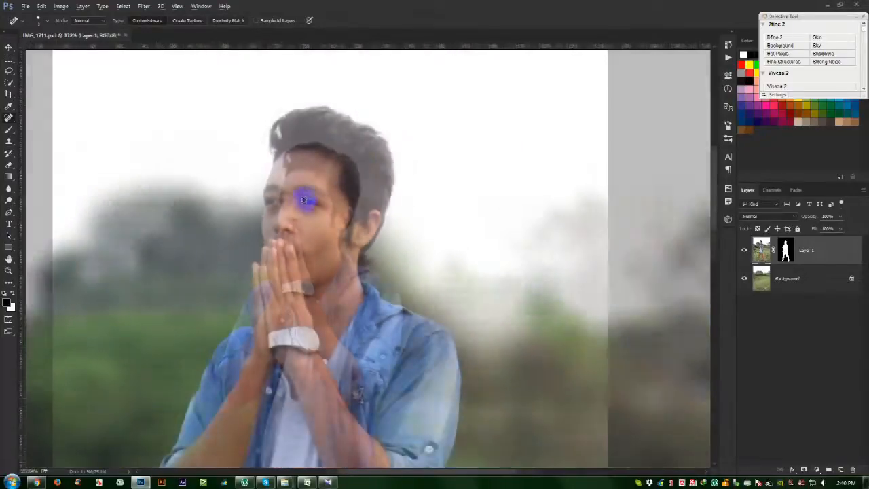
pyautogui.scroll(1, 304, 199)
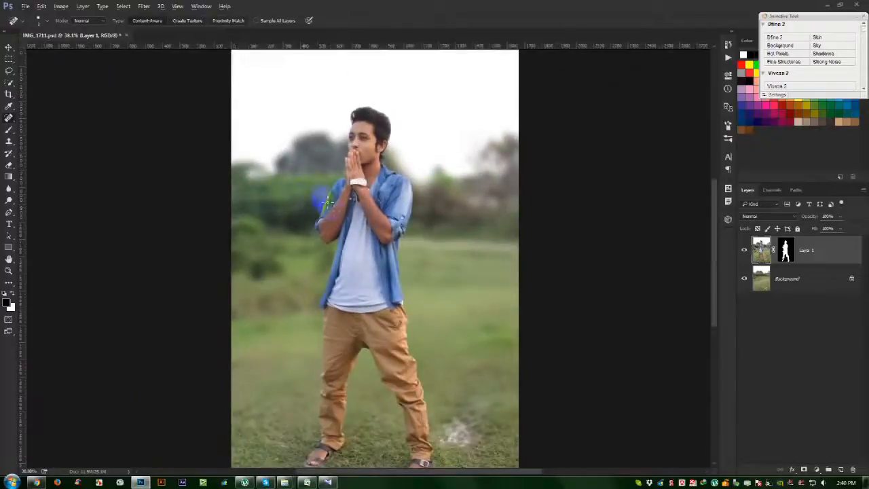
pyautogui.scroll(-1, 325, 197)
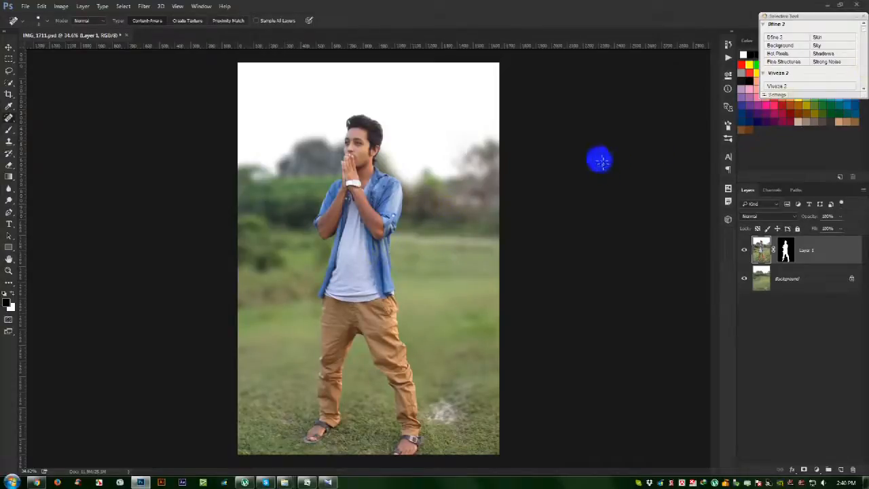
# - Duplicate the Background layer and apply a Lens Blur with a Hexagon (6) iris to the copy
pyautogui.click(808, 285)
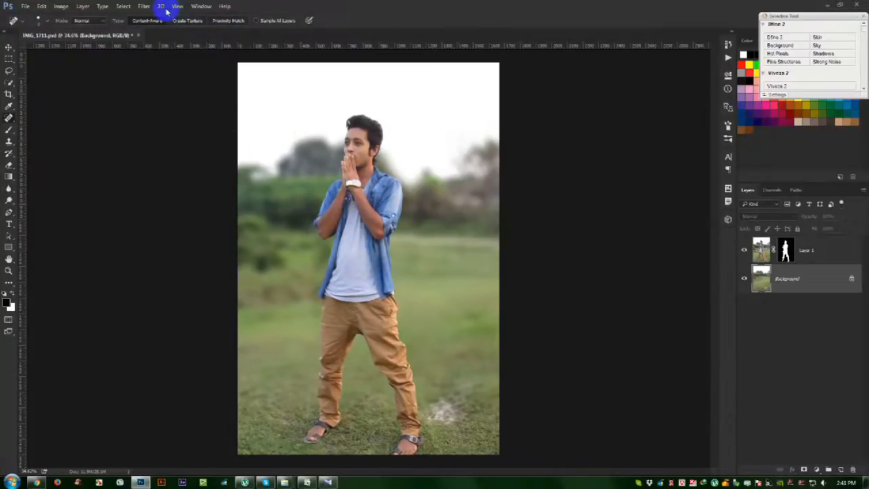
pyautogui.click(143, 7)
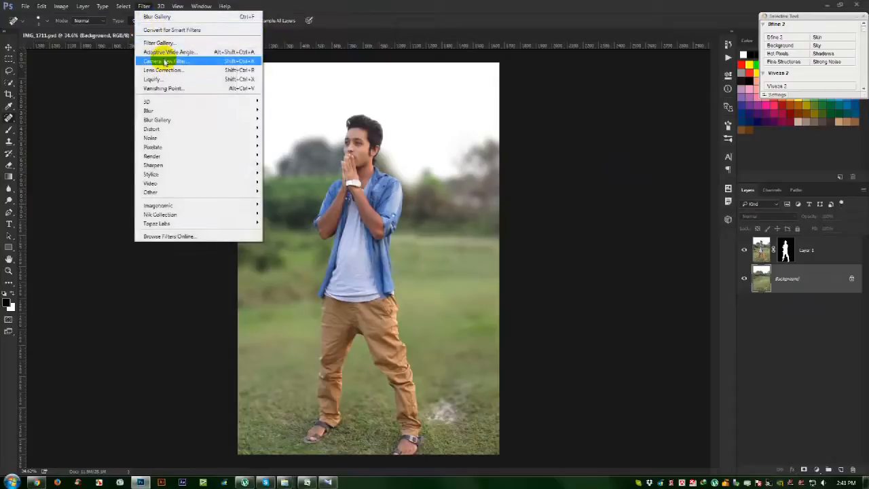
pyautogui.click(816, 281)
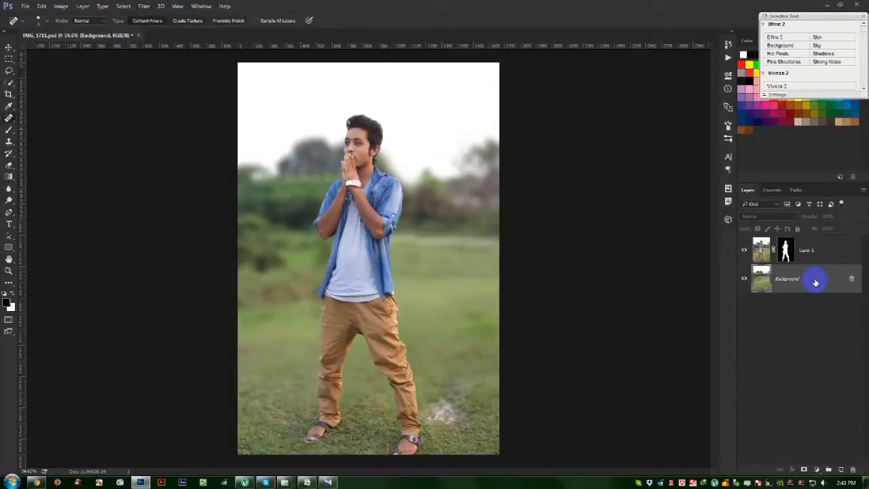
pyautogui.hotkey('ctrl', 'j')
pyautogui.click(147, 7)
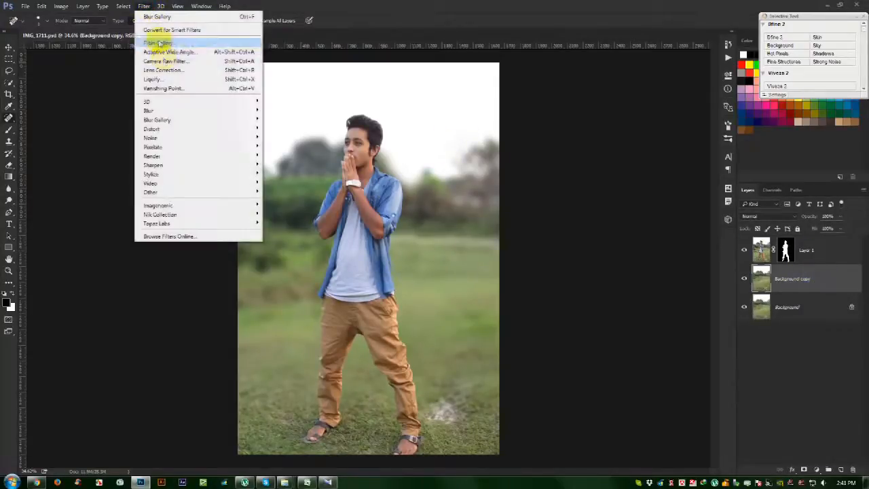
pyautogui.moveTo(170, 110)
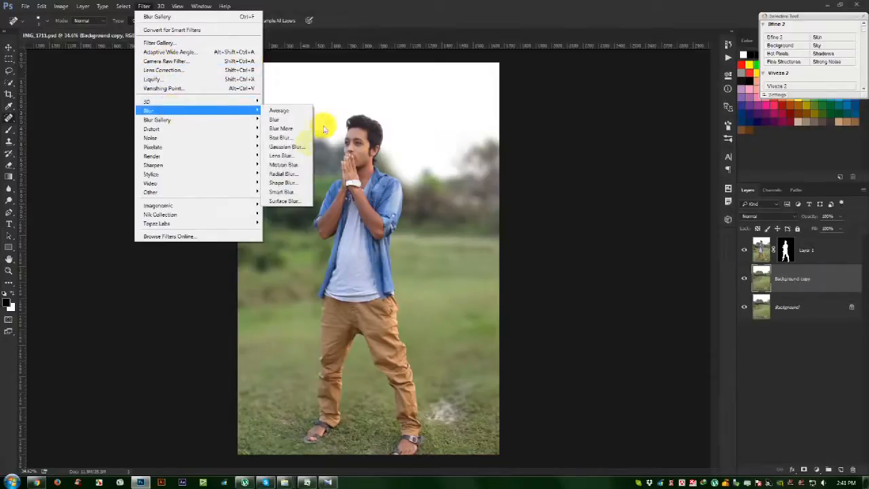
pyautogui.click(294, 160)
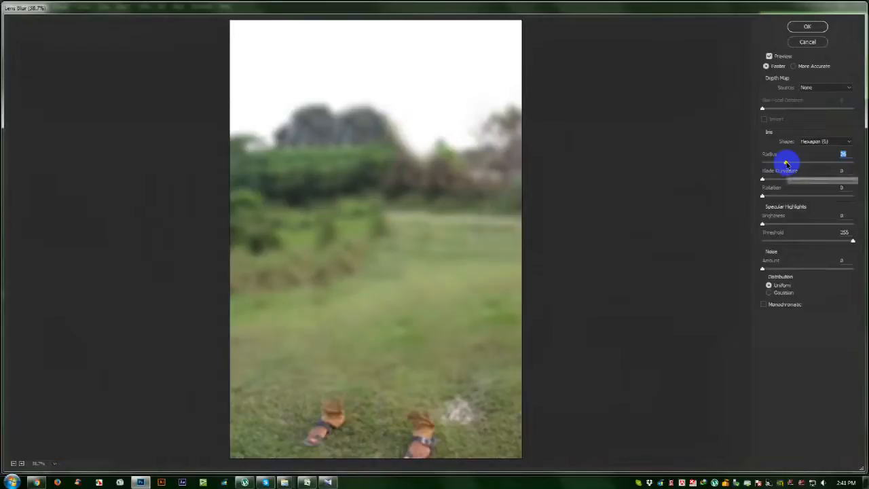
pyautogui.click(800, 30)
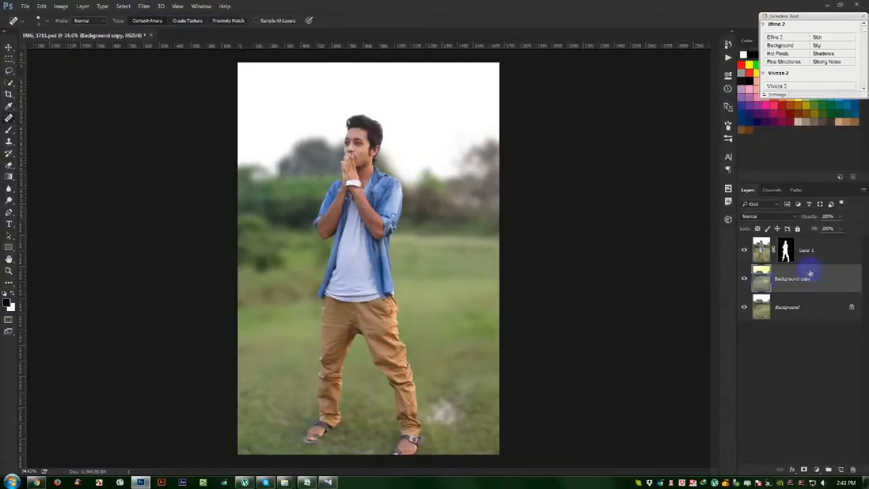
# - Erase the blurred foreground grass on the Background copy with the Eraser at 100% opacity, and compare with the copy hidden
pyautogui.click(10, 164)
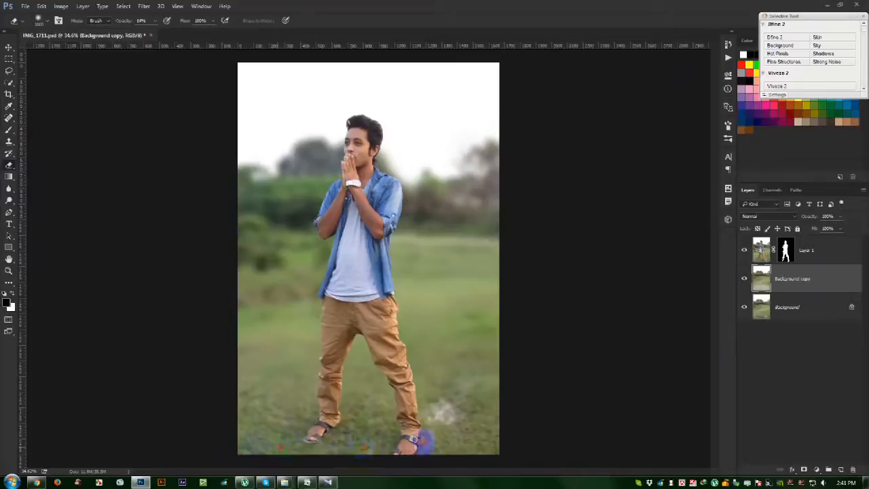
pyautogui.moveTo(124, 22); pyautogui.dragTo(590, 131)
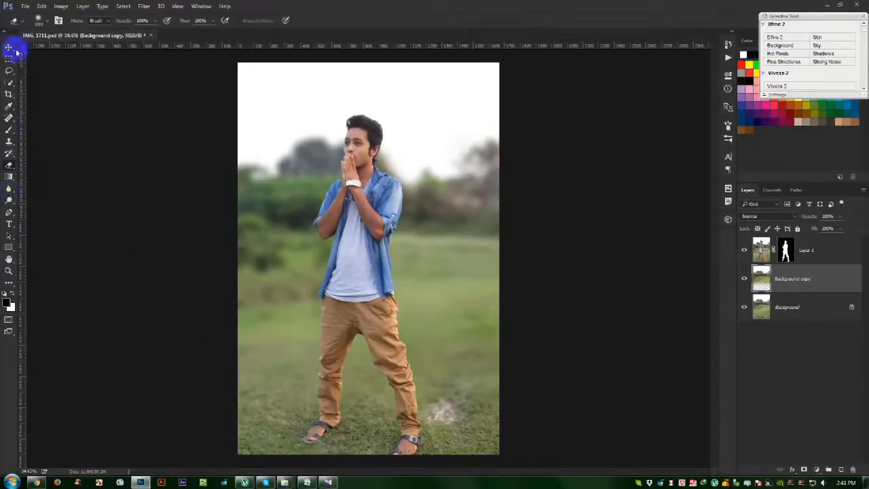
pyautogui.click(745, 279)
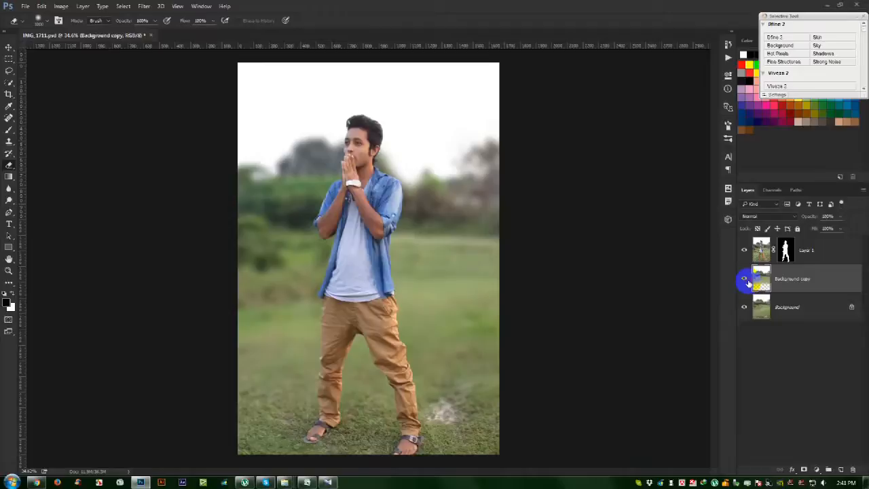
pyautogui.click(745, 279)
# - Switch to the Move tool, check the overall composition, and select Layer 1
pyautogui.click(9, 46)
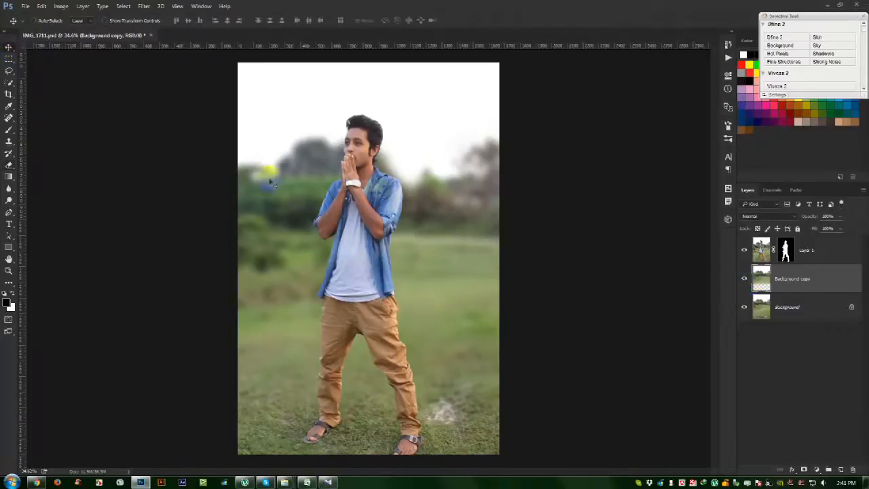
pyautogui.scroll(2, 418, 250)
pyautogui.scroll(-2, 418, 250)
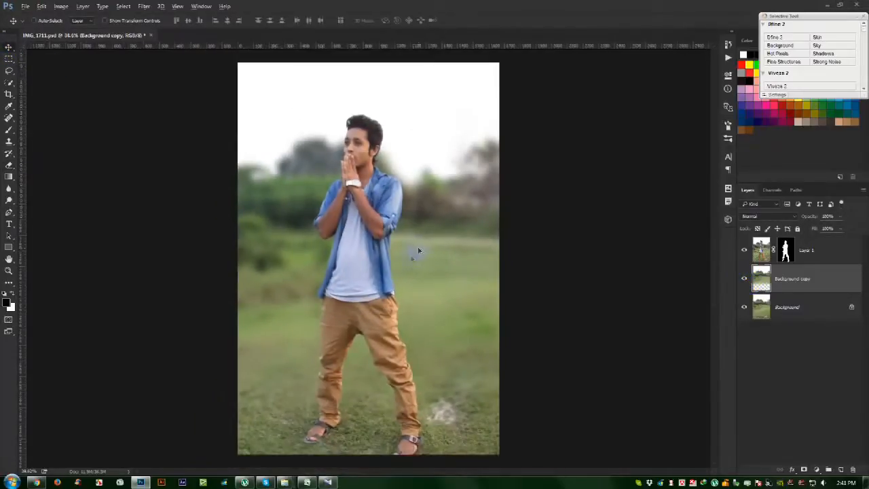
pyautogui.click(841, 250)
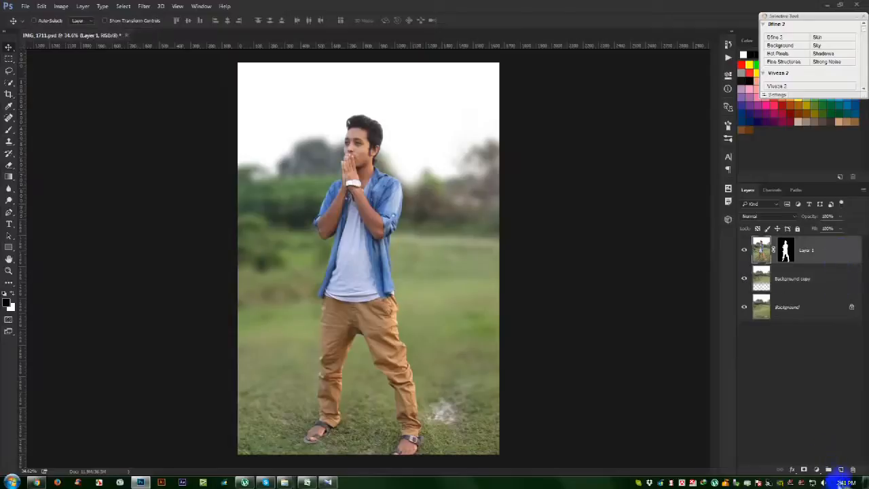
# - Add a new empty layer above Layer 1 and set the foreground colour to a warm orange-yellow
pyautogui.click(842, 470)
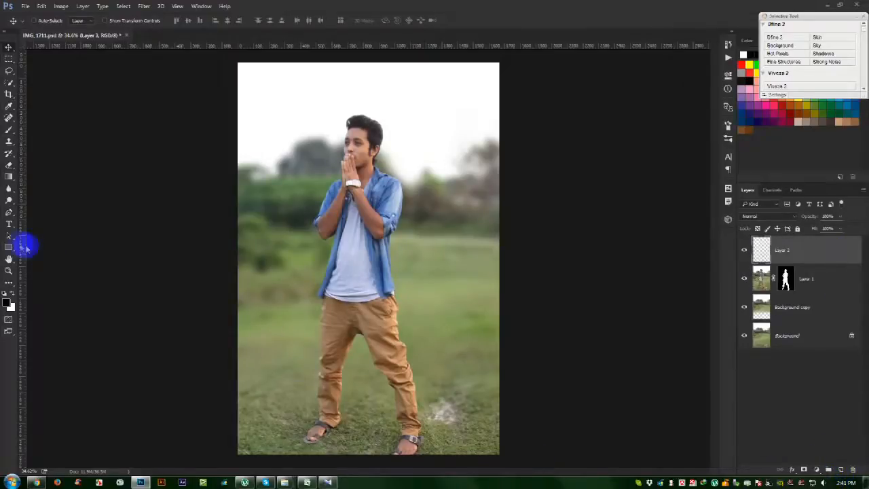
pyautogui.click(10, 305)
pyautogui.moveTo(728, 358); pyautogui.dragTo(726, 352)
pyautogui.moveTo(693, 287)
pyautogui.mouseDown()
pyautogui.moveTo(725, 235)
pyautogui.moveTo(699, 260)
pyautogui.mouseUp()
pyautogui.click(805, 245)
pyautogui.press('v')
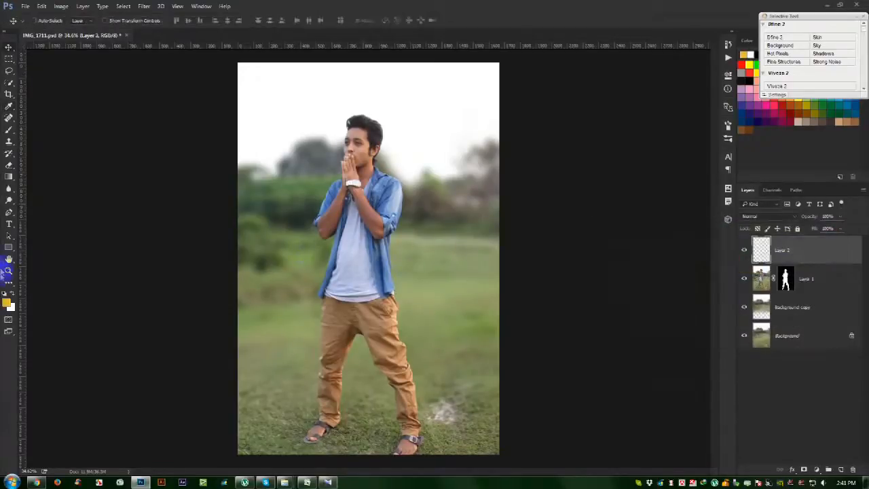
# - Paint a large orange glow with a smaller white centre over the man's upper body, using a soft round brush at 0% hardness
pyautogui.click(9, 129)
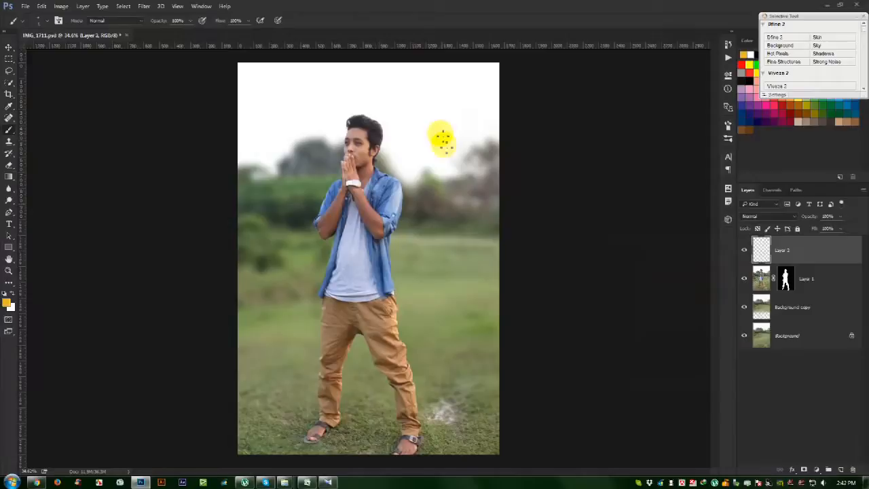
pyautogui.rightClick(435, 165)
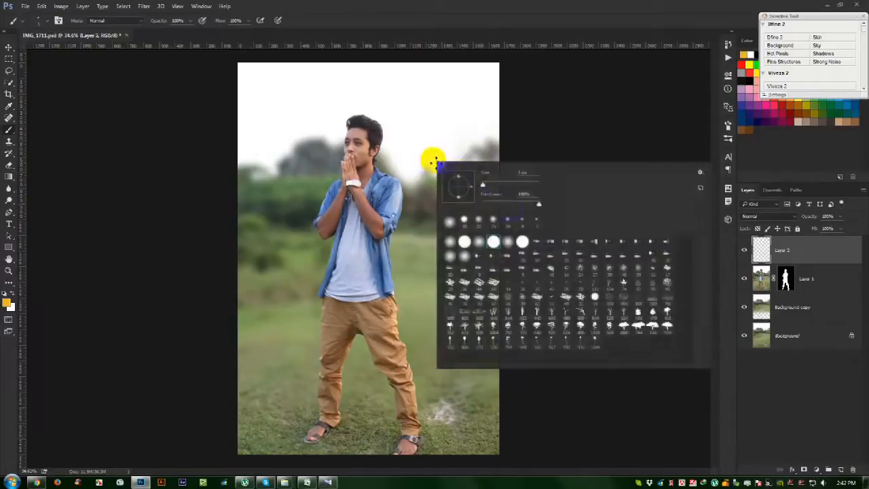
pyautogui.click(508, 243)
pyautogui.click(524, 185)
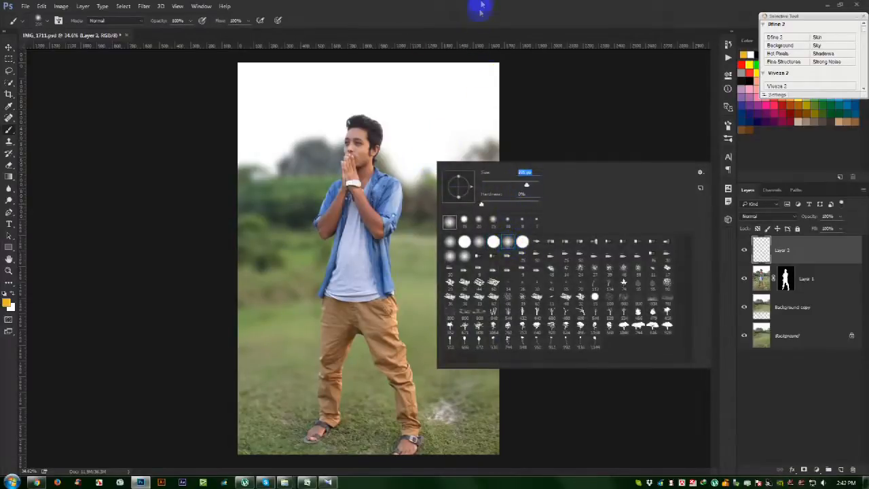
pyautogui.click(481, 12)
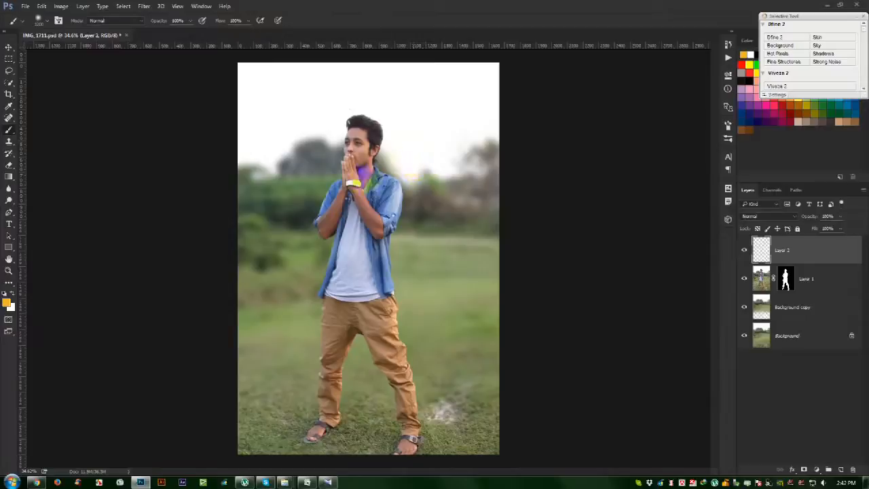
pyautogui.click(377, 178)
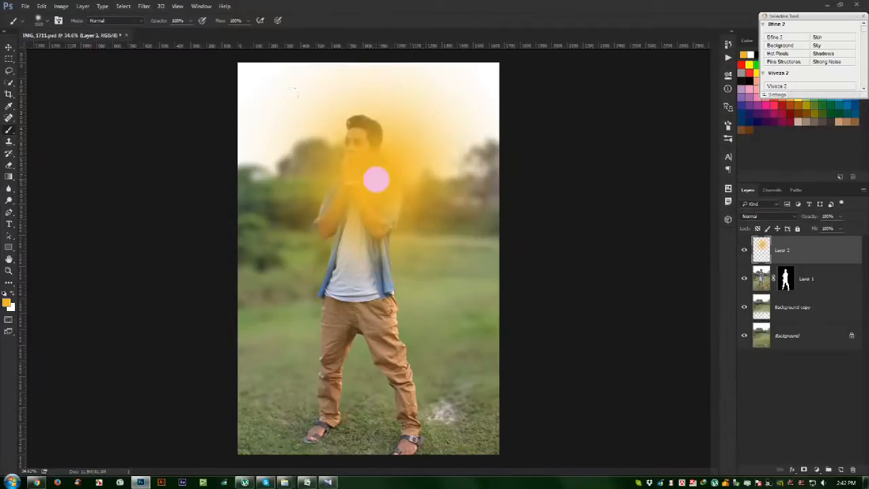
pyautogui.click(376, 179)
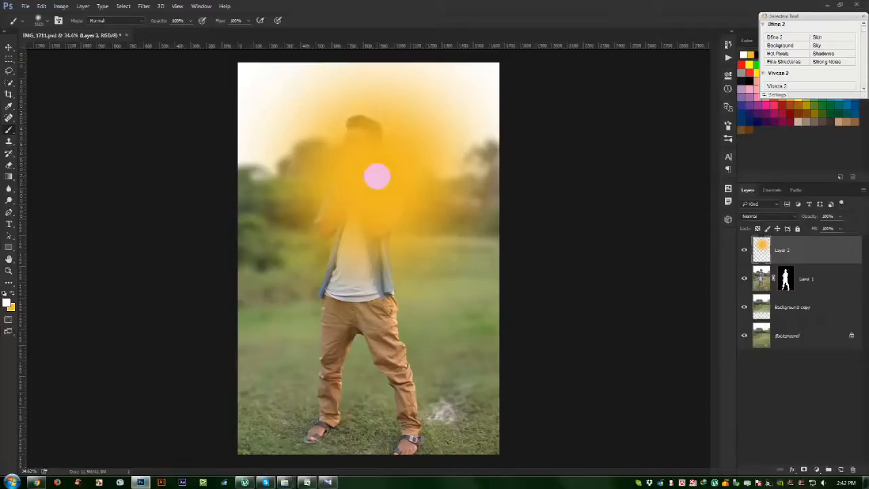
pyautogui.click(377, 176)
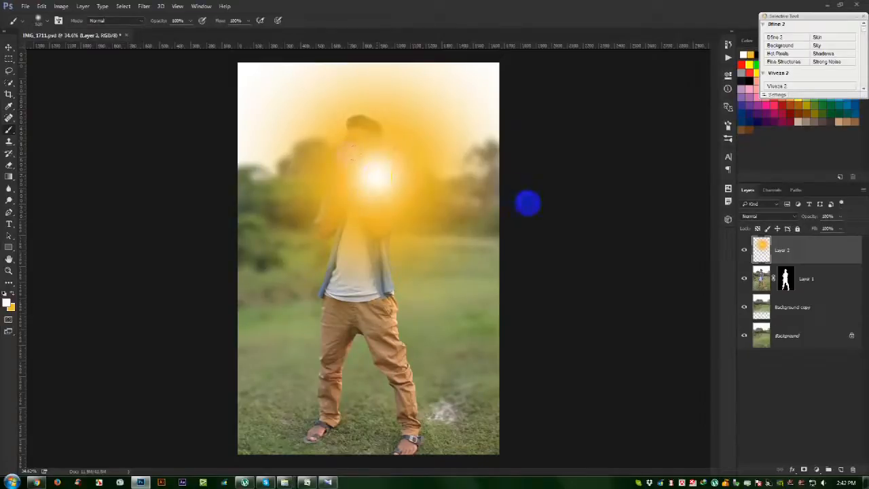
# - Move the glow up into the sky beside the man's head, and set its layer's blend mode to Screen
pyautogui.click(11, 47)
pyautogui.moveTo(416, 196); pyautogui.dragTo(449, 176)
pyautogui.click(772, 217)
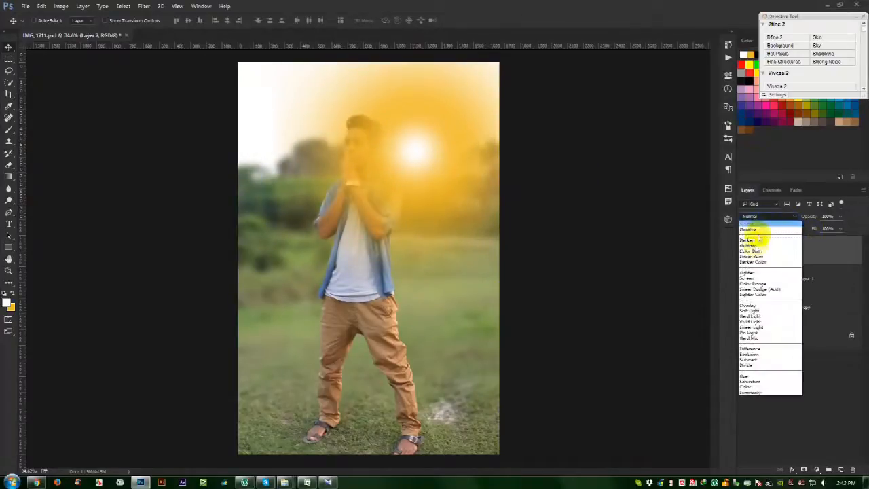
pyautogui.click(760, 272)
pyautogui.moveTo(524, 197); pyautogui.dragTo(529, 172)
pyautogui.press('Down')
pyautogui.press('Down')
pyautogui.press('Down')
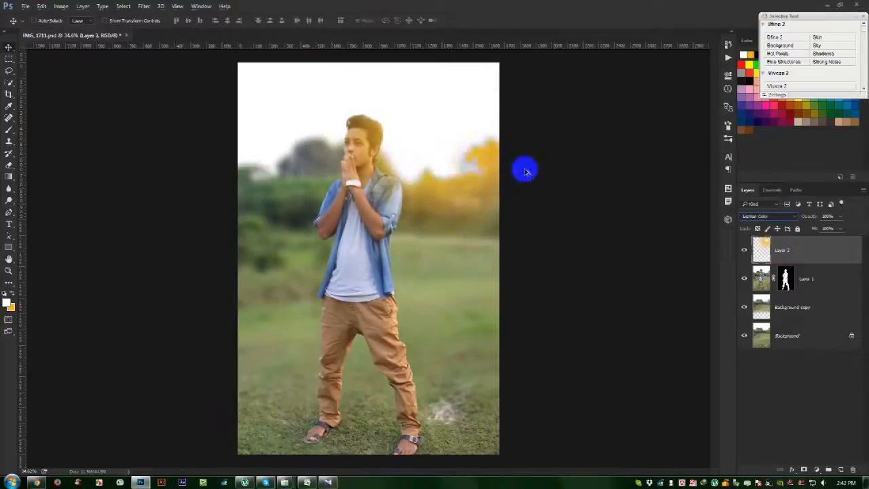
pyautogui.press('Up')
pyautogui.press('Up')
pyautogui.press('Up')
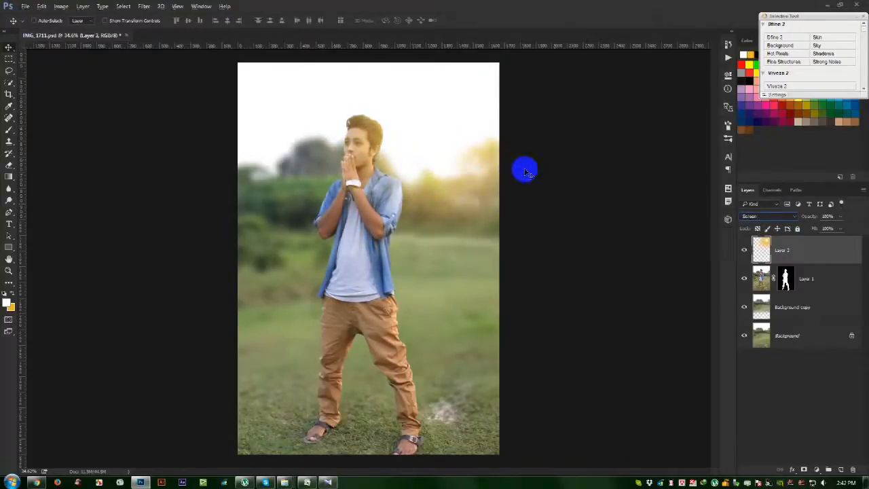
# - Enlarge the glow layer to about 152%, rotate it about 32° clockwise, and check its placement over the picture
pyautogui.hotkey('ctrl', '-')
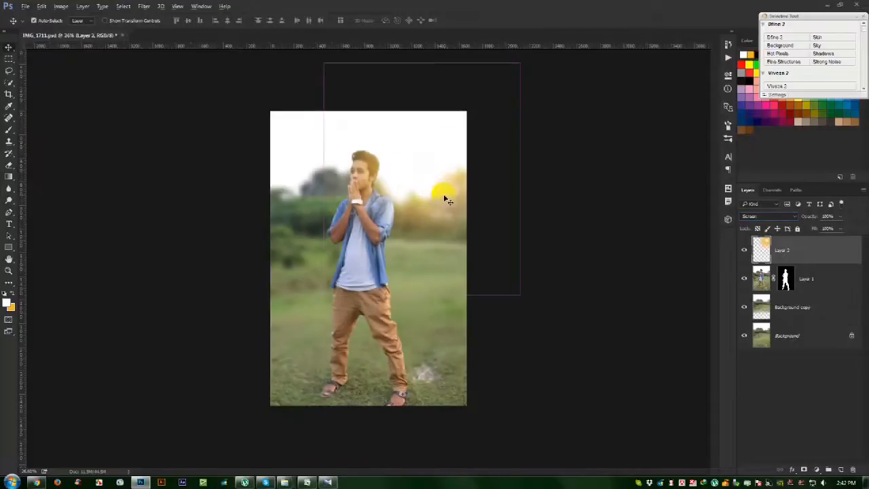
pyautogui.hotkey('ctrl', 't')
pyautogui.moveTo(523, 293); pyautogui.dragTo(494, 299)
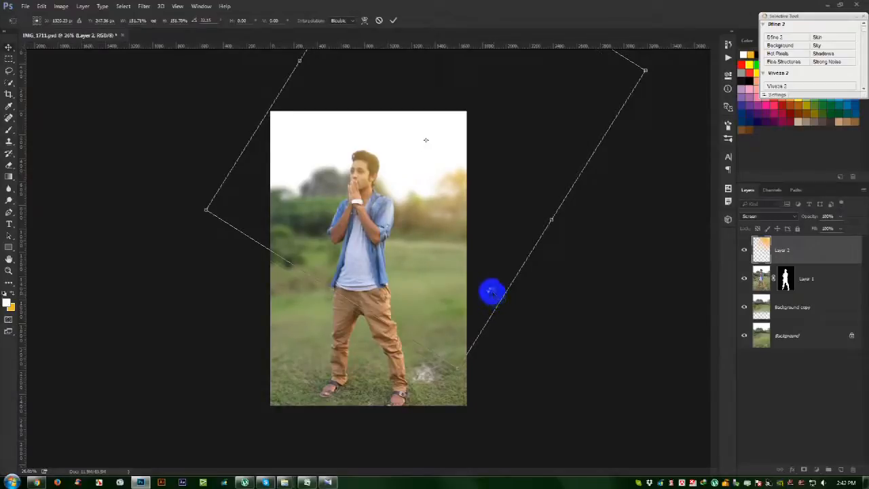
pyautogui.press('Return')
pyautogui.scroll(6, 412, 235)
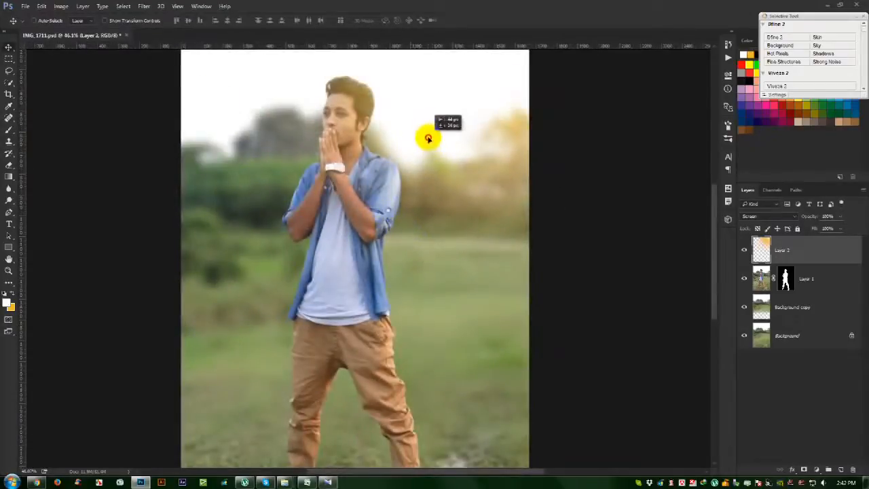
pyautogui.scroll(-2, 417, 207)
pyautogui.scroll(-1, 445, 220)
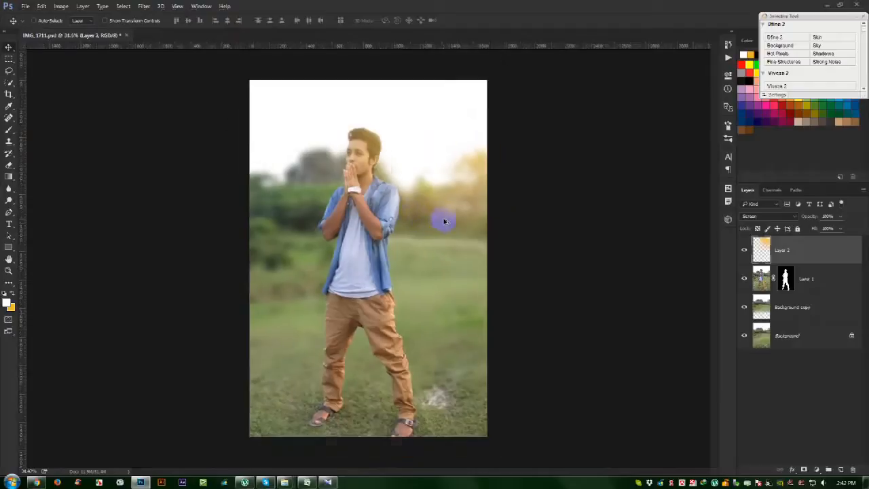
pyautogui.scroll(1, 445, 220)
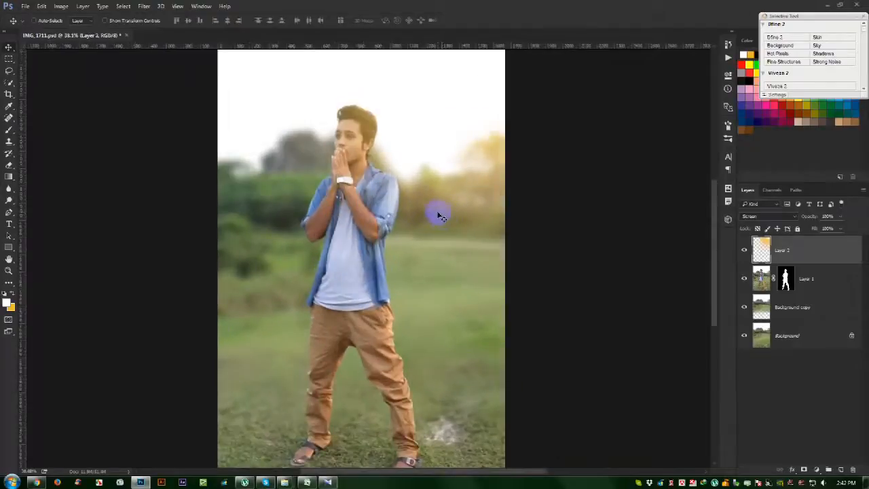
pyautogui.click(61, 6)
pyautogui.moveTo(73, 29)
pyautogui.click(167, 30)
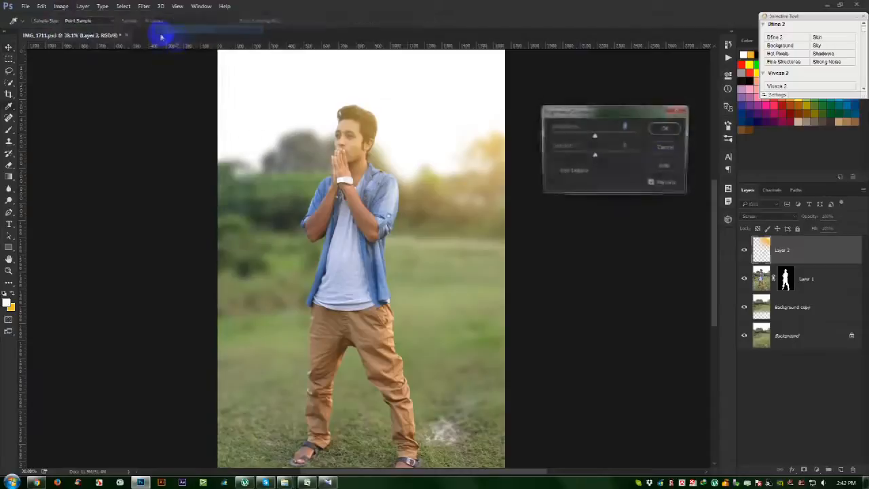
pyautogui.moveTo(594, 155); pyautogui.dragTo(574, 161)
pyautogui.click(665, 148)
# - Apply Levels to the glow layer, raising the black input level to about 110
pyautogui.click(60, 6)
pyautogui.moveTo(75, 30)
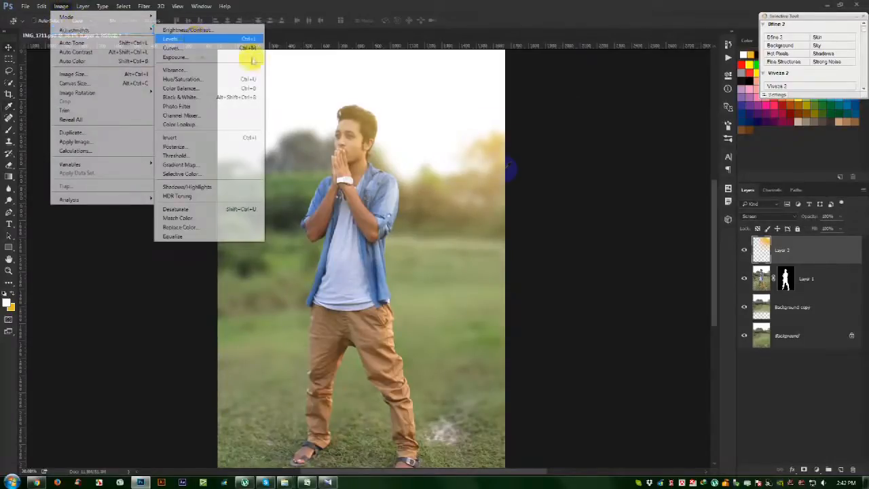
pyautogui.click(203, 39)
pyautogui.moveTo(527, 196); pyautogui.dragTo(578, 199)
pyautogui.click(672, 111)
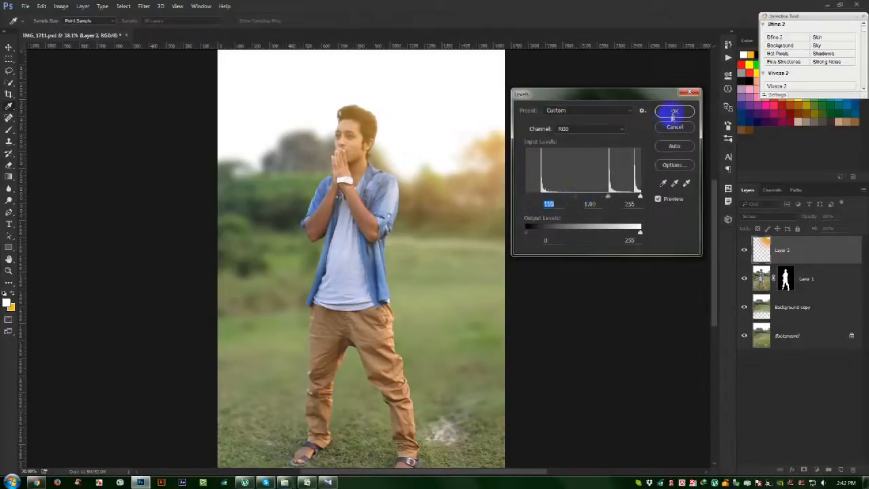
# - Stamp all visible layers into a new top layer and open it in the Color Efex Pro 4 filter
pyautogui.hotkey('ctrl', 'shift', 'alt', 'e')
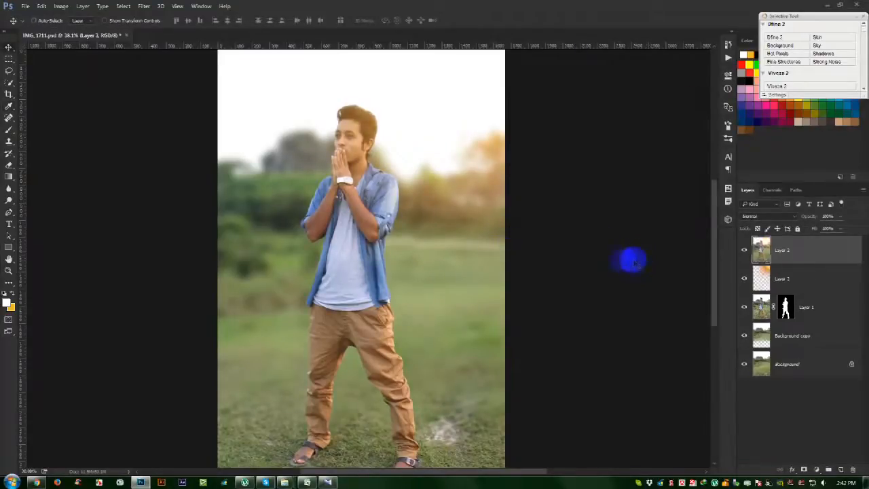
pyautogui.click(146, 7)
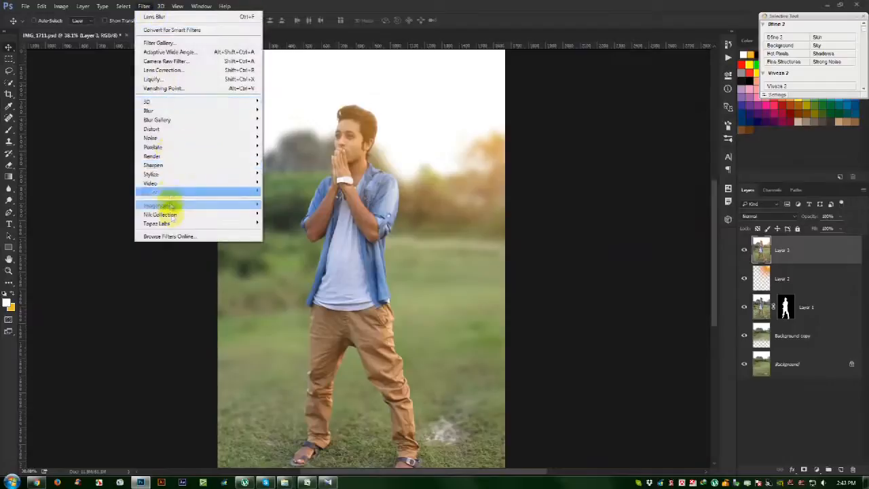
pyautogui.moveTo(171, 216)
pyautogui.click(313, 224)
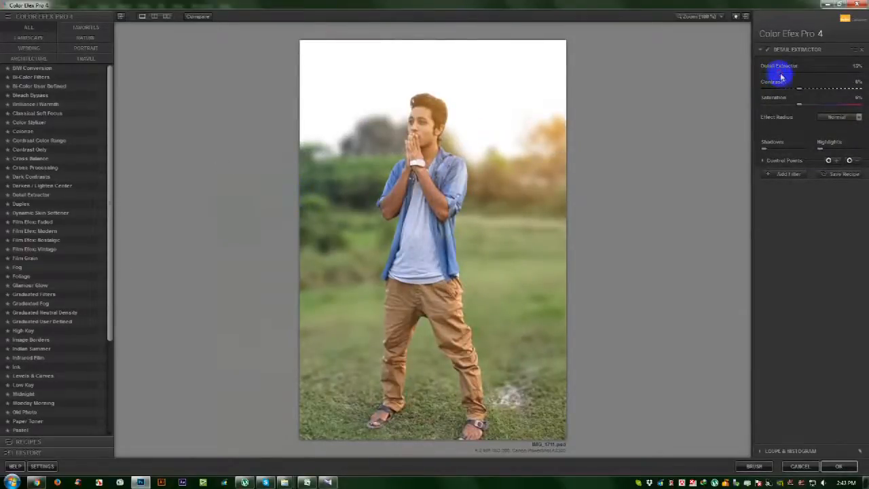
# - Add a second filter, preview the B/W and bi-color options, settle on Foliage, and raise Enhance Foliage slightly
pyautogui.click(789, 173)
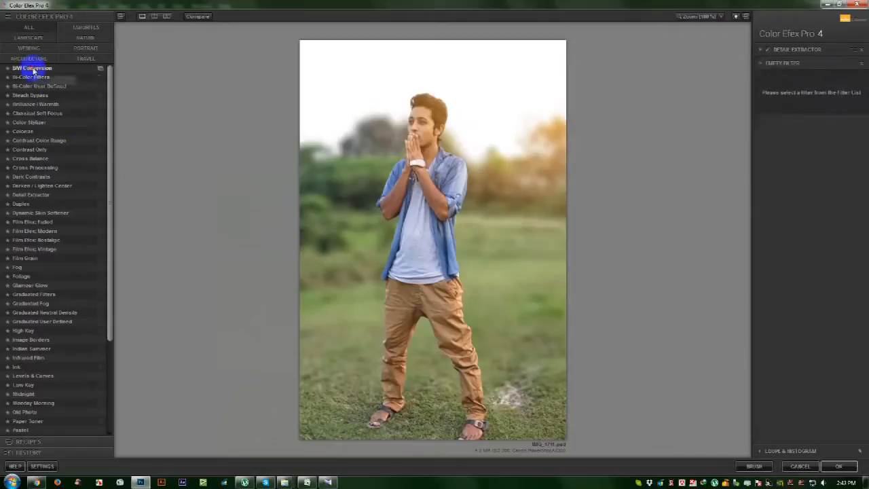
pyautogui.click(32, 68)
pyautogui.click(31, 77)
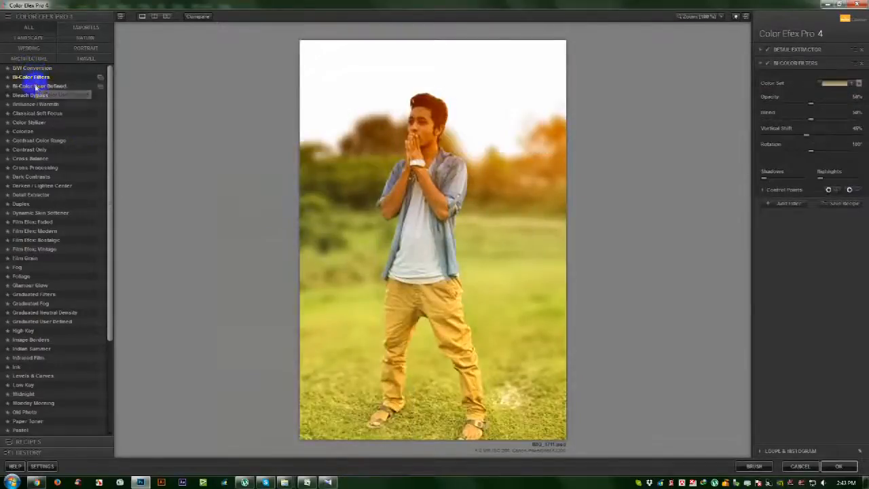
pyautogui.click(35, 86)
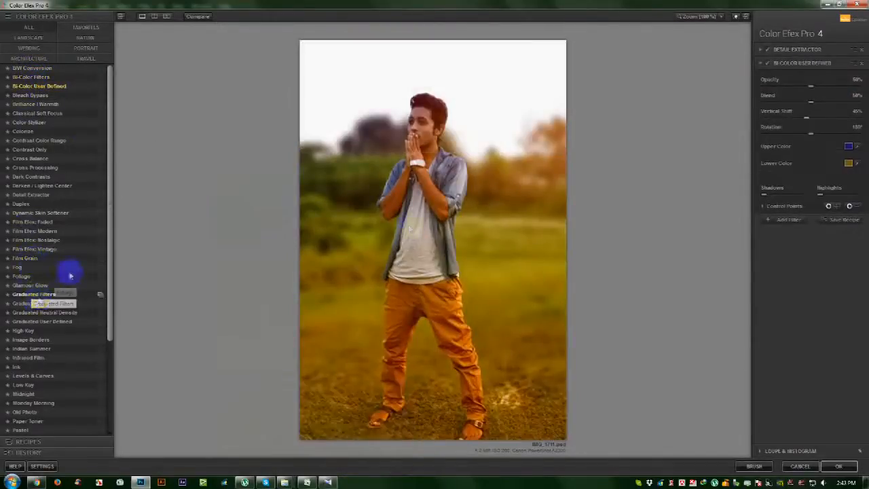
pyautogui.click(21, 277)
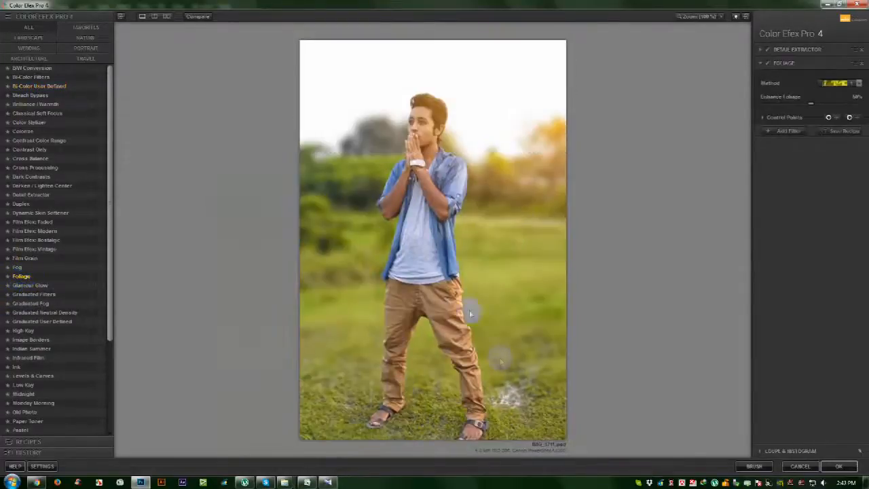
pyautogui.moveTo(810, 104)
pyautogui.mouseDown()
pyautogui.moveTo(824, 107)
pyautogui.moveTo(812, 108)
pyautogui.mouseUp()
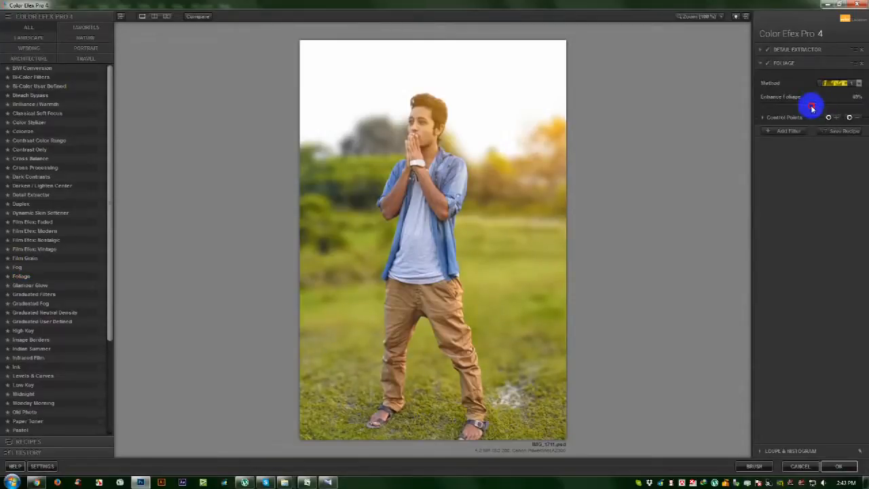
# - Add a Darken / Lighten Center filter with Center Luminosity at 41%, fine-tune Center Size, and apply the filter stack
pyautogui.click(788, 132)
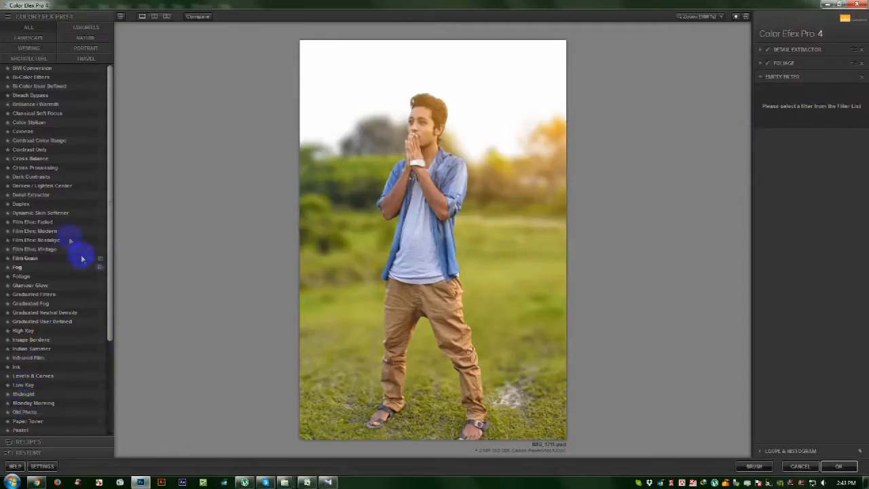
pyautogui.click(48, 188)
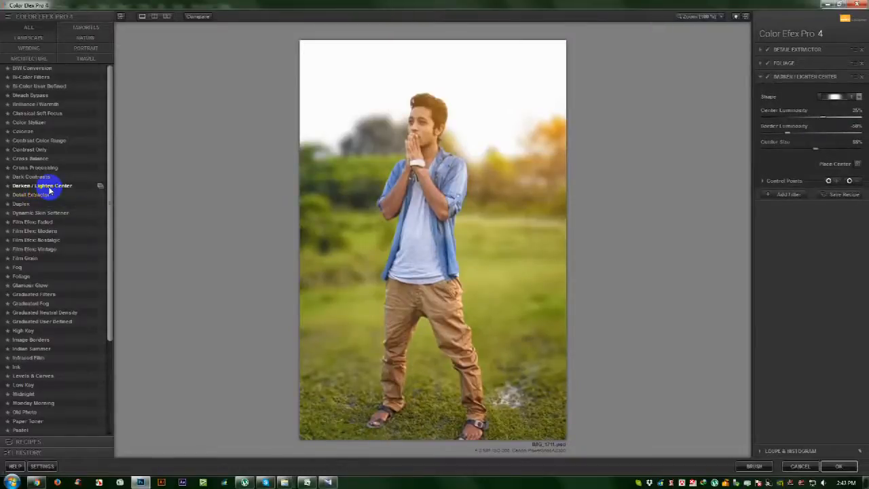
pyautogui.click(768, 80)
pyautogui.click(768, 79)
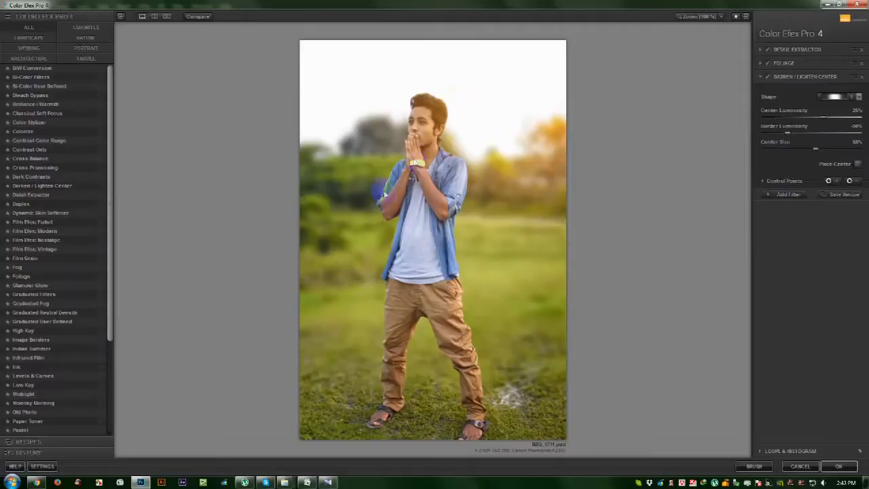
pyautogui.moveTo(824, 120)
pyautogui.mouseDown()
pyautogui.moveTo(838, 120)
pyautogui.moveTo(830, 119)
pyautogui.mouseUp()
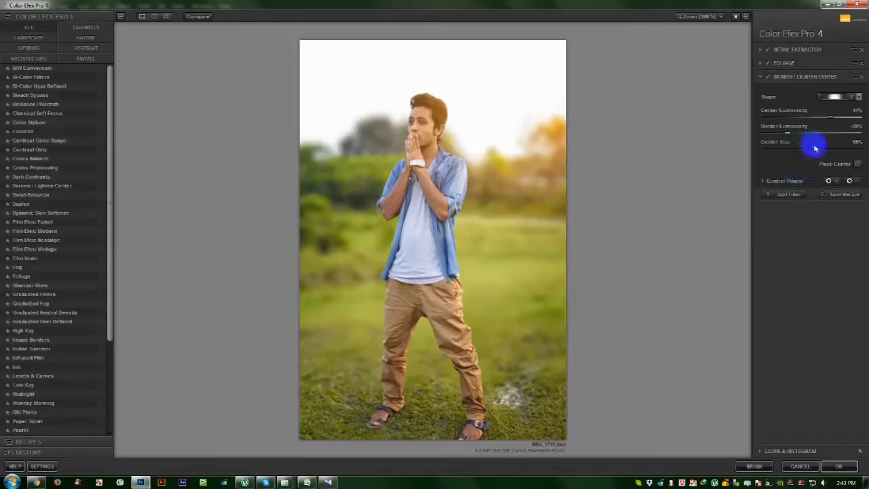
pyautogui.moveTo(817, 151); pyautogui.dragTo(816, 152)
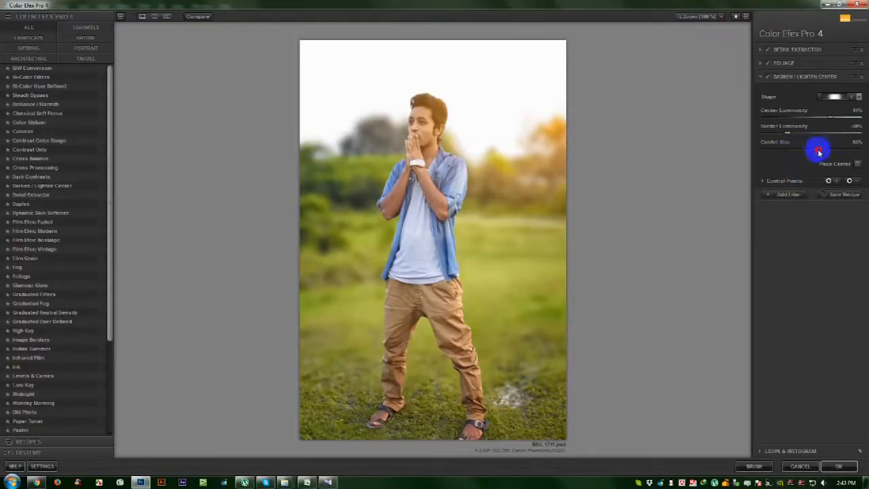
pyautogui.click(839, 466)
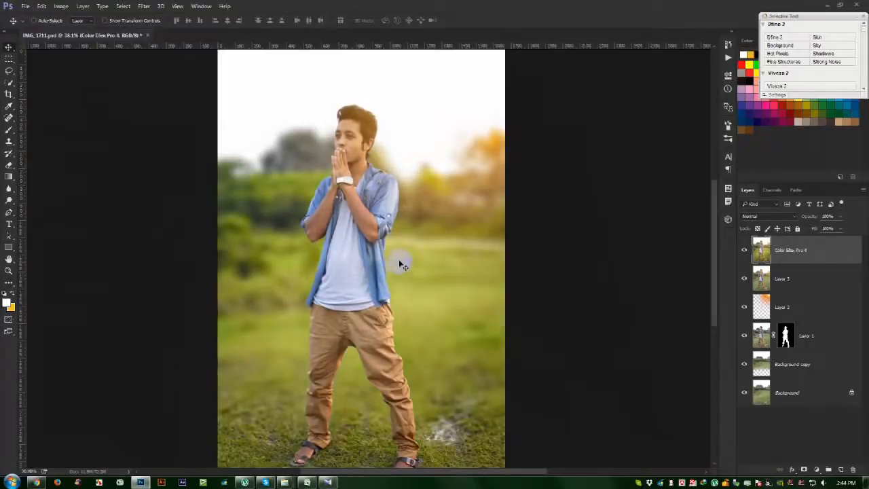
pyautogui.scroll(-2, 400, 265)
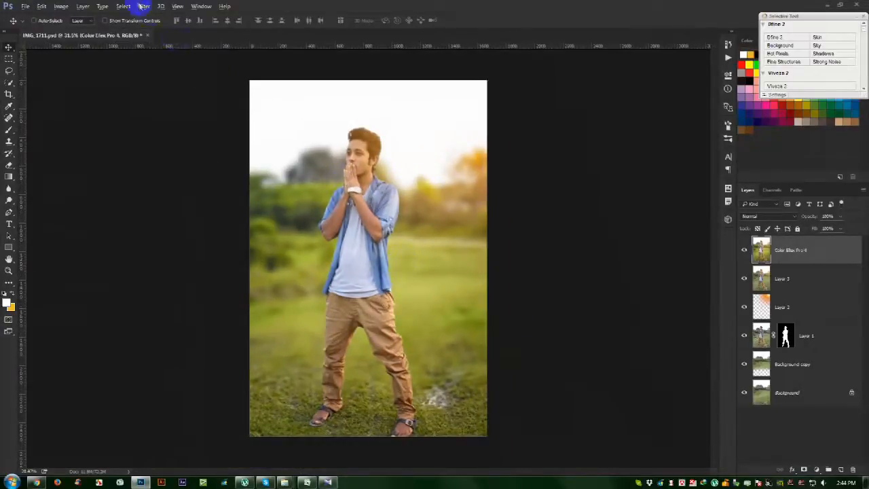
# - Open the Color Efex Pro 4 layer in the Camera Raw Filter and warm the white balance with Temperature at +9
pyautogui.click(144, 6)
pyautogui.click(164, 62)
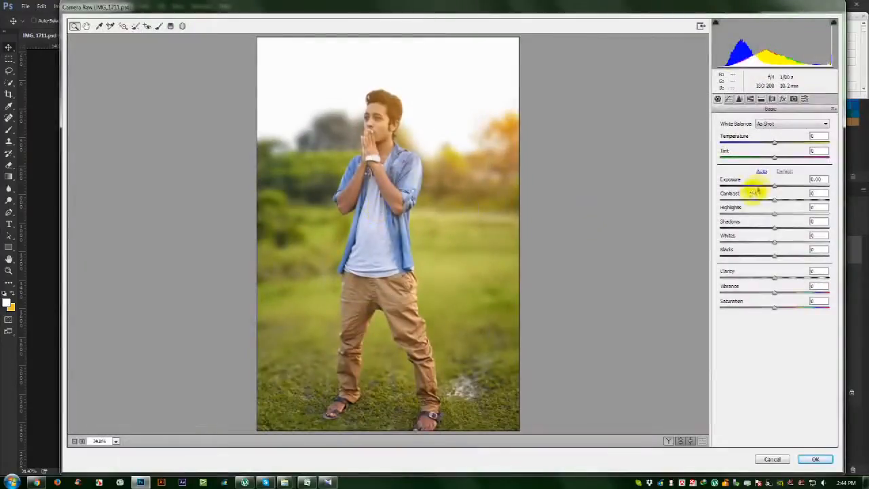
pyautogui.click(775, 145)
pyautogui.moveTo(775, 145); pyautogui.dragTo(778, 145)
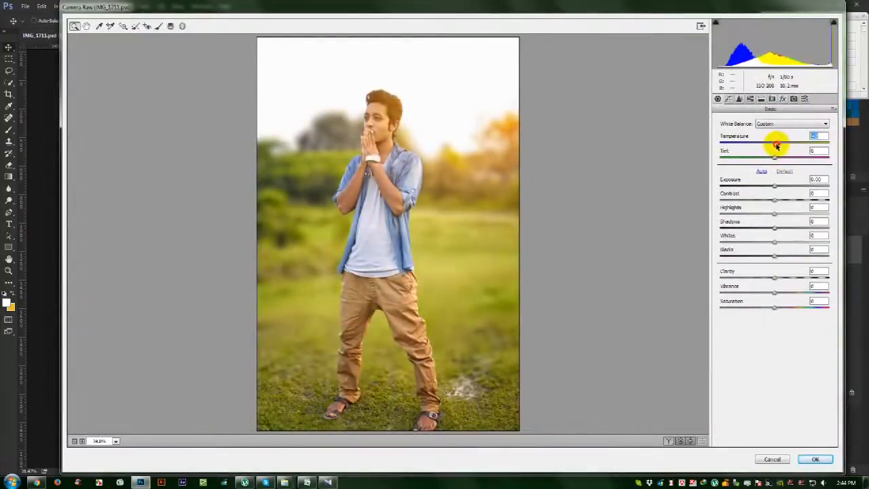
pyautogui.click(670, 482)
pyautogui.click(784, 171)
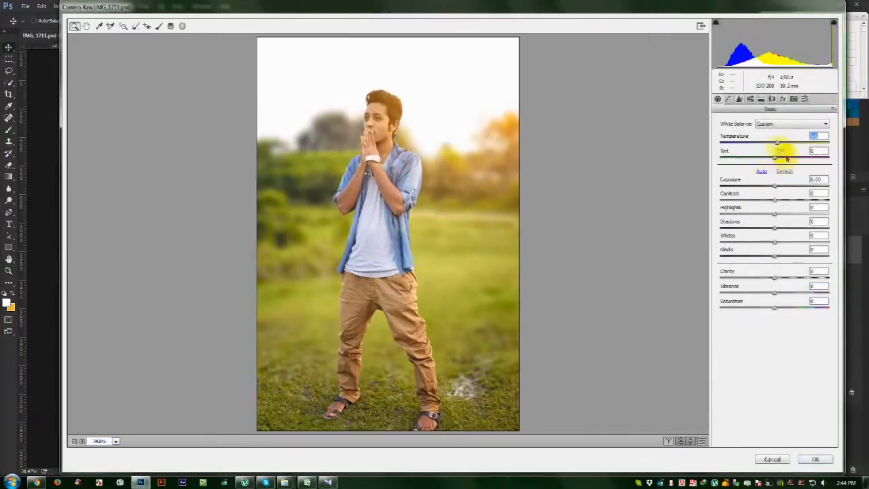
pyautogui.moveTo(778, 144); pyautogui.dragTo(779, 144)
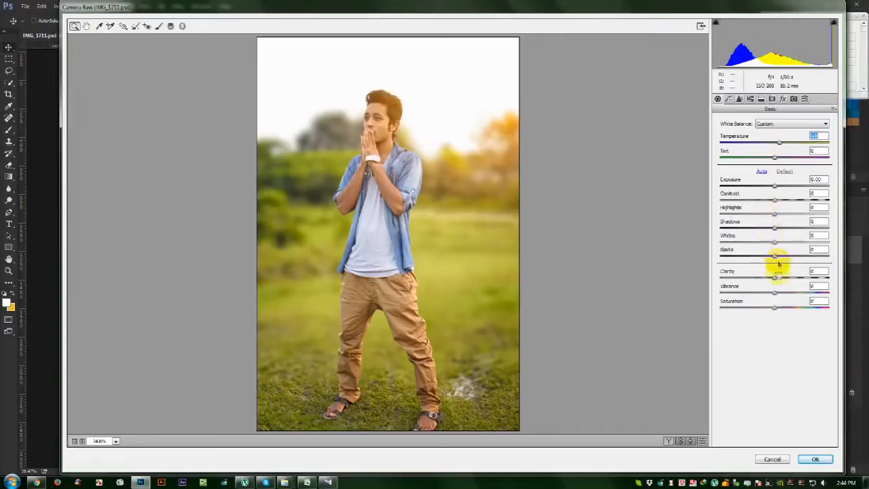
# - Set Vibrance to +16, Shadows to +37, Whites to +18, Clarity to +24 and Highlights to about +24
pyautogui.moveTo(775, 296)
pyautogui.mouseDown()
pyautogui.moveTo(757, 288)
pyautogui.moveTo(783, 290)
pyautogui.mouseUp()
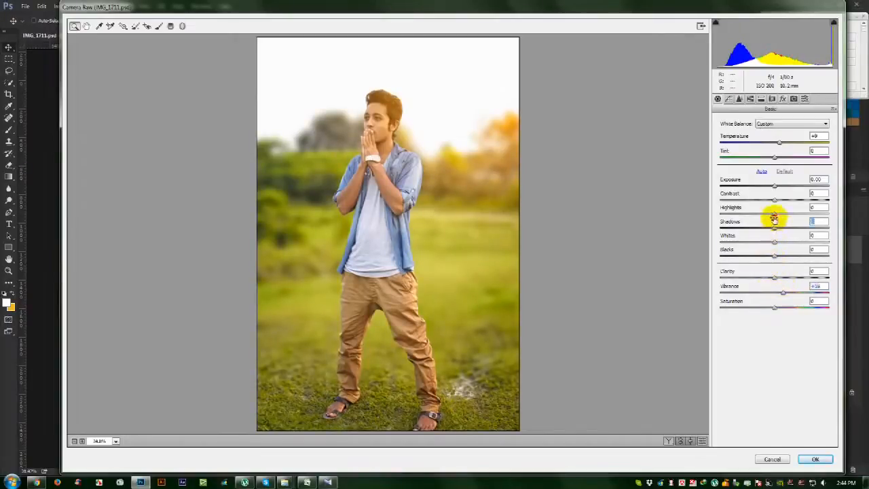
pyautogui.moveTo(774, 215); pyautogui.dragTo(797, 233)
pyautogui.moveTo(776, 242); pyautogui.dragTo(784, 241)
pyautogui.moveTo(775, 279)
pyautogui.mouseDown()
pyautogui.moveTo(796, 273)
pyautogui.moveTo(759, 274)
pyautogui.moveTo(807, 273)
pyautogui.moveTo(788, 277)
pyautogui.mouseUp()
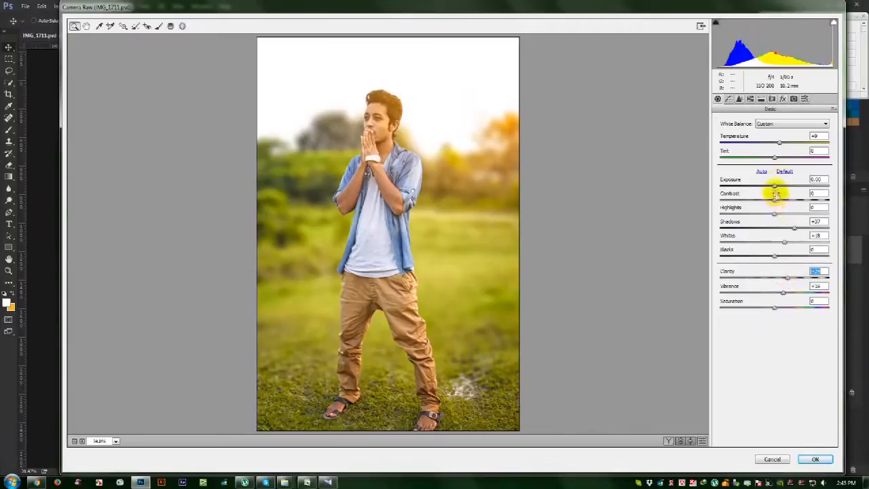
pyautogui.moveTo(775, 213); pyautogui.dragTo(789, 218)
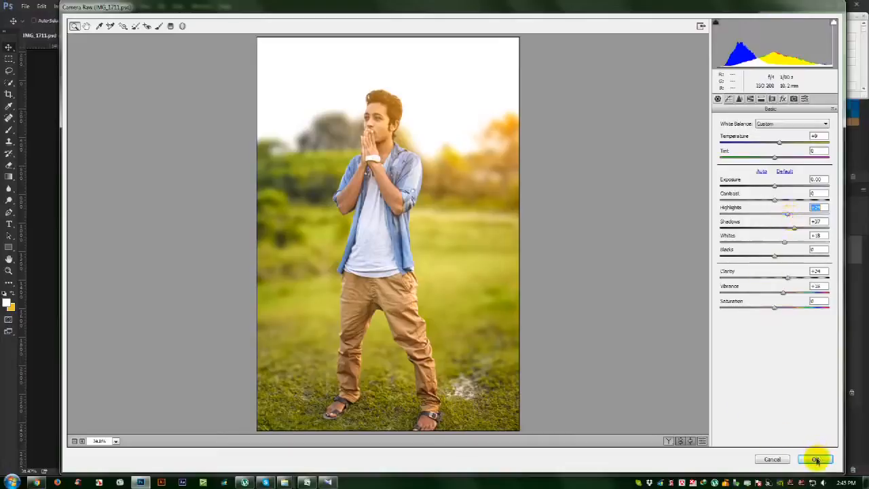
# - Add a faint dark post-crop vignette with a slightly negative Amount in Highlight Priority style, and apply the Camera Raw adjustments
pyautogui.click(783, 99)
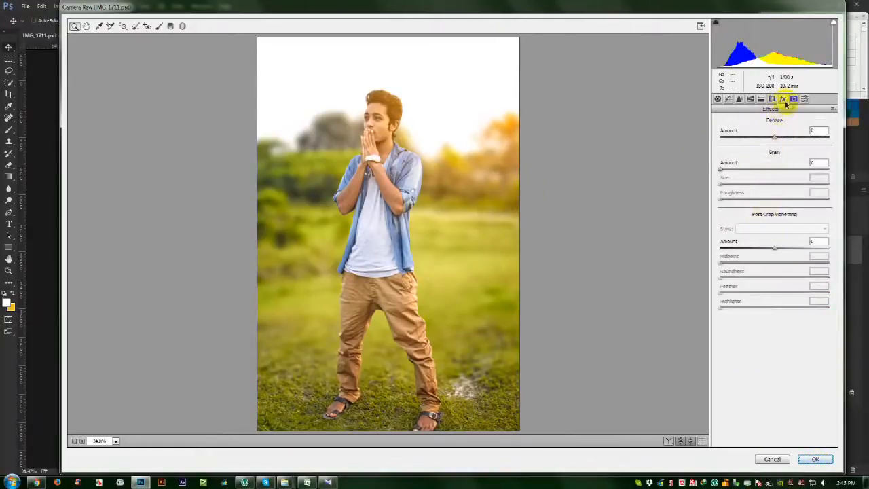
pyautogui.moveTo(775, 250); pyautogui.dragTo(772, 250)
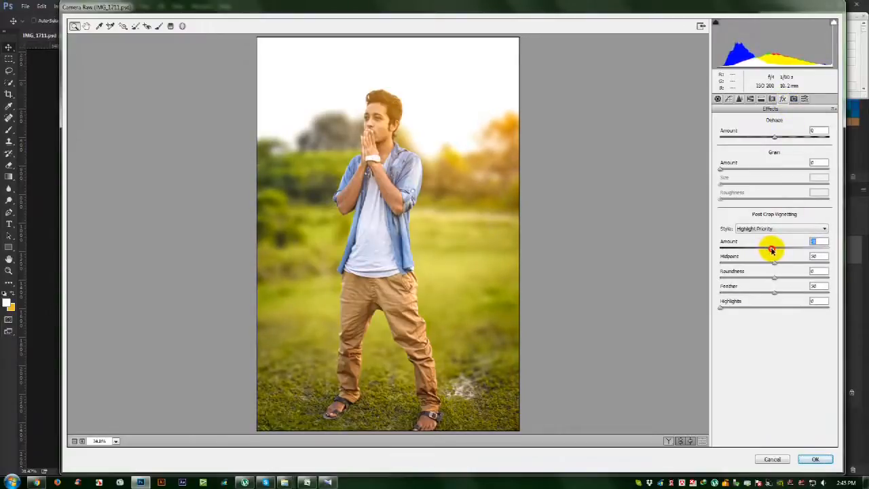
pyautogui.click(817, 459)
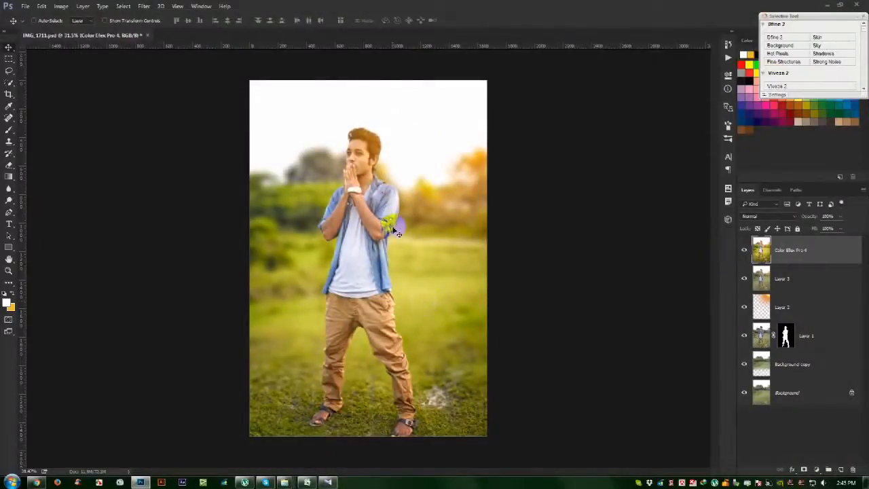
pyautogui.scroll(1, 396, 231)
pyautogui.scroll(-1, 397, 233)
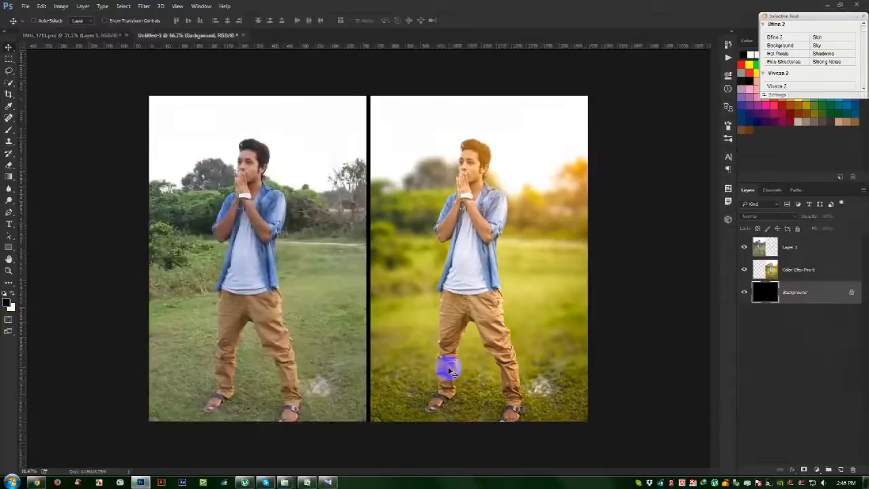
pyautogui.scroll(1, 434, 367)
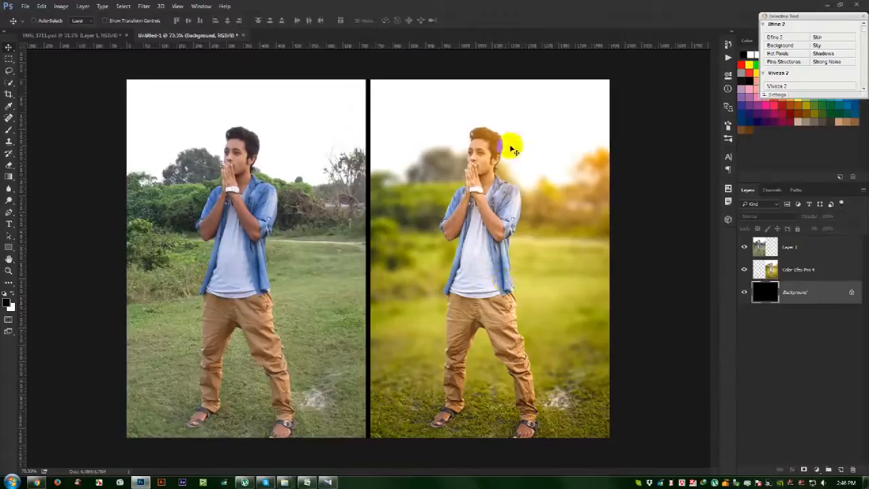
pyautogui.moveTo(511, 146); pyautogui.dragTo(501, 153)
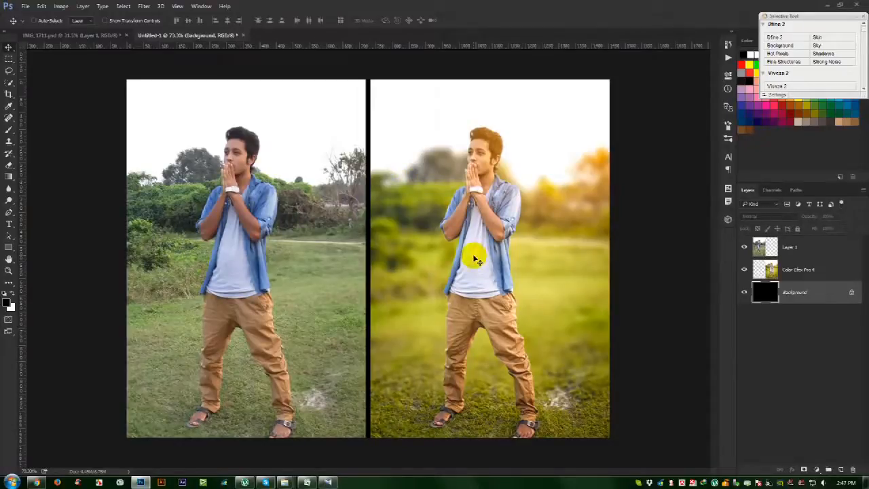
pyautogui.moveTo(182, 221)
pyautogui.mouseDown()
pyautogui.moveTo(365, 225)
pyautogui.moveTo(165, 223)
pyautogui.moveTo(409, 205)
pyautogui.mouseUp()
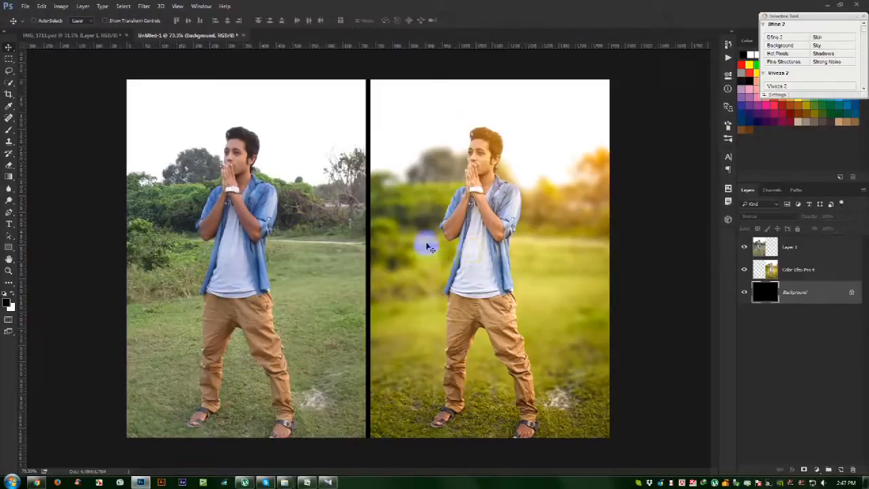